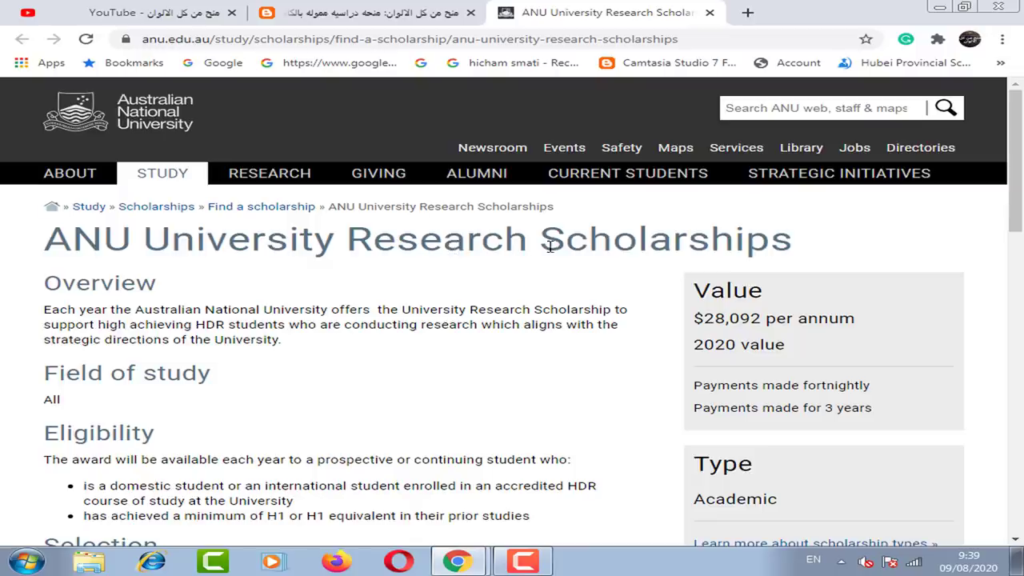
# - Close the research scholarships page and open the blog post's official bachelor's announcement link in a new tab
pyautogui.moveTo(551, 246); pyautogui.dragTo(819, 248)
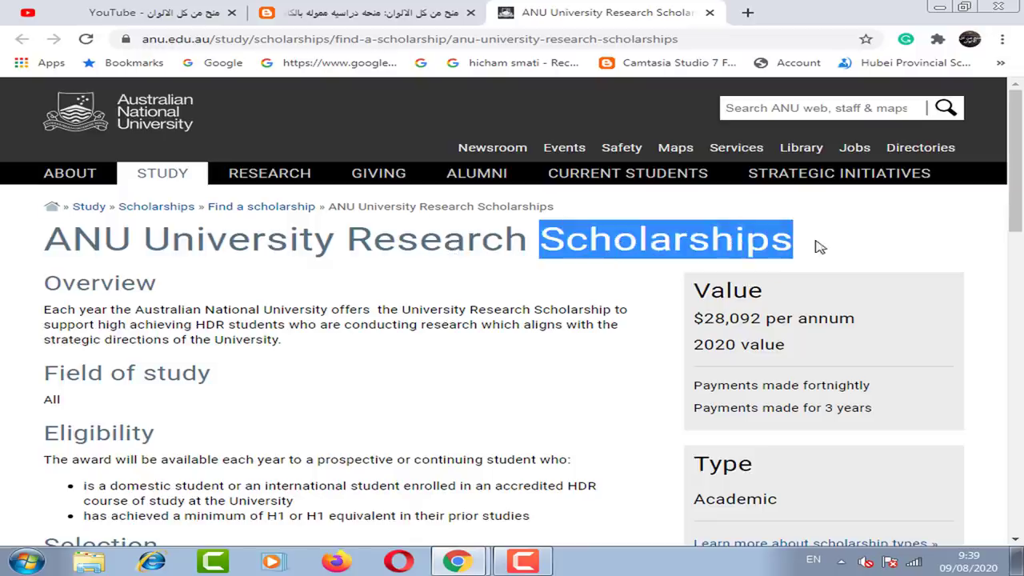
pyautogui.click(709, 13)
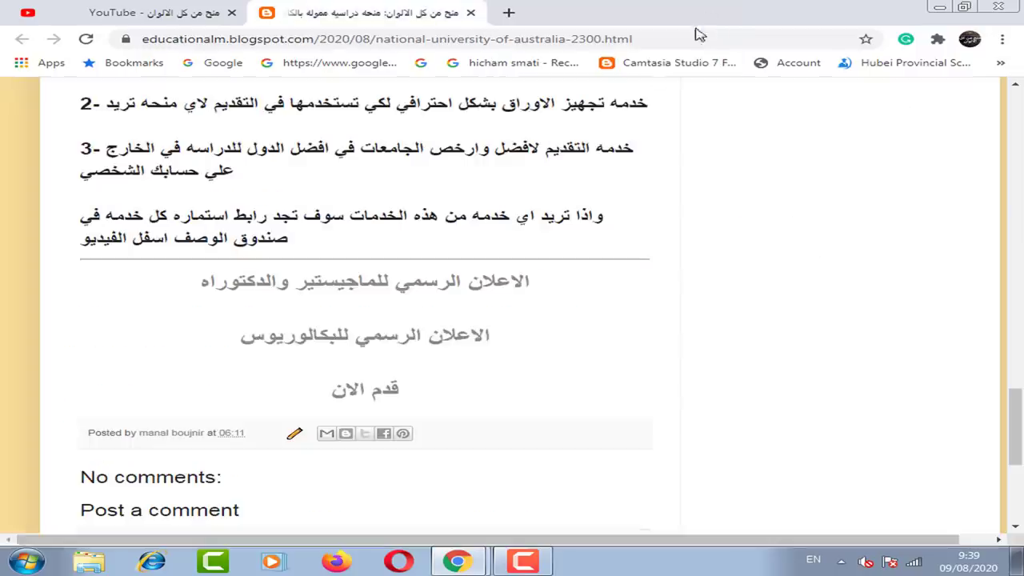
pyautogui.rightClick(345, 334)
pyautogui.click(376, 344)
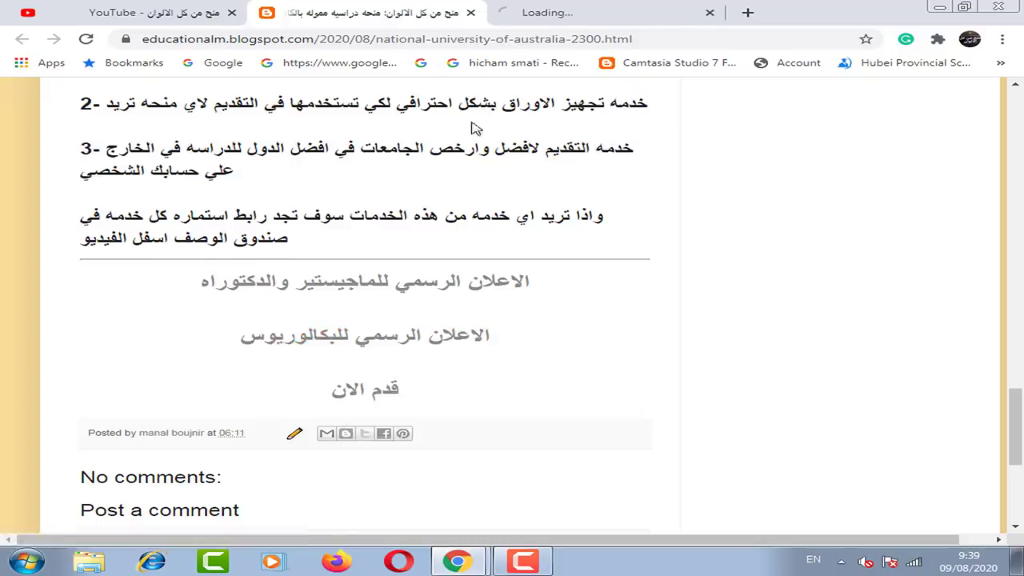
pyautogui.click(549, 14)
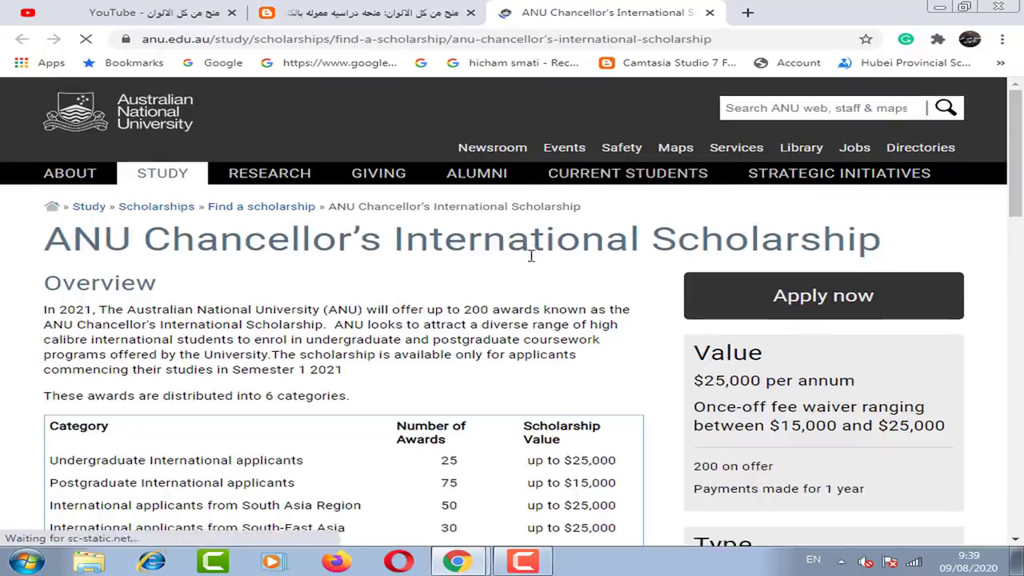
# - Examine the ANU Chancellor's International Scholarship page for its annual value, award categories, regional eligibility and how to apply
pyautogui.scroll(-3, 531, 244)
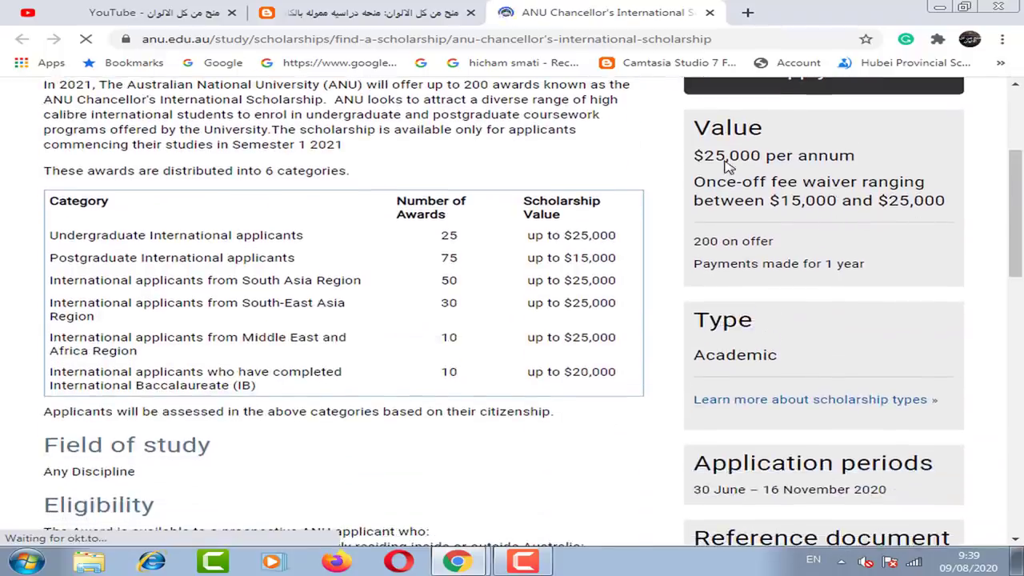
pyautogui.moveTo(694, 160); pyautogui.dragTo(875, 164)
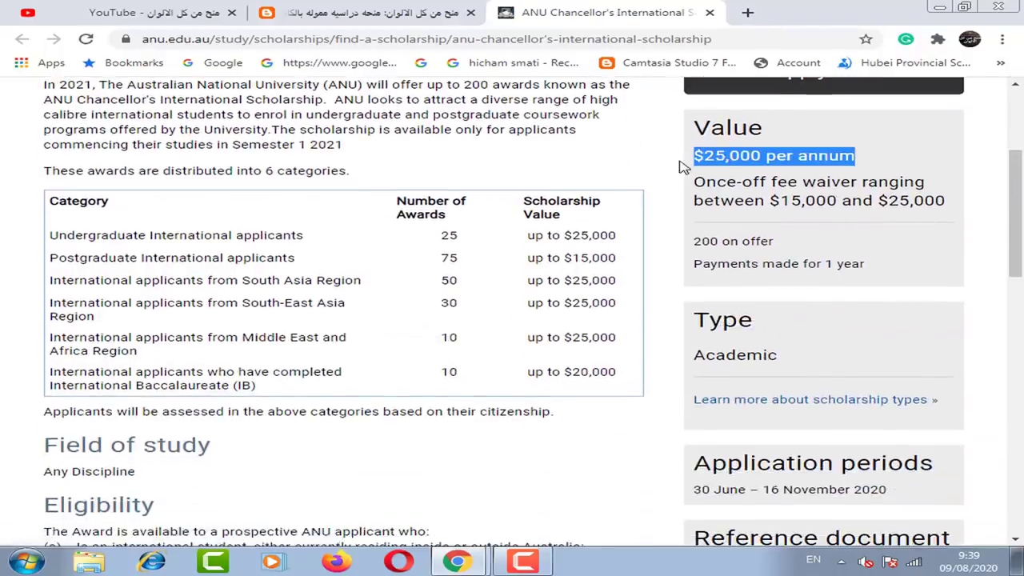
pyautogui.scroll(-3, 685, 176)
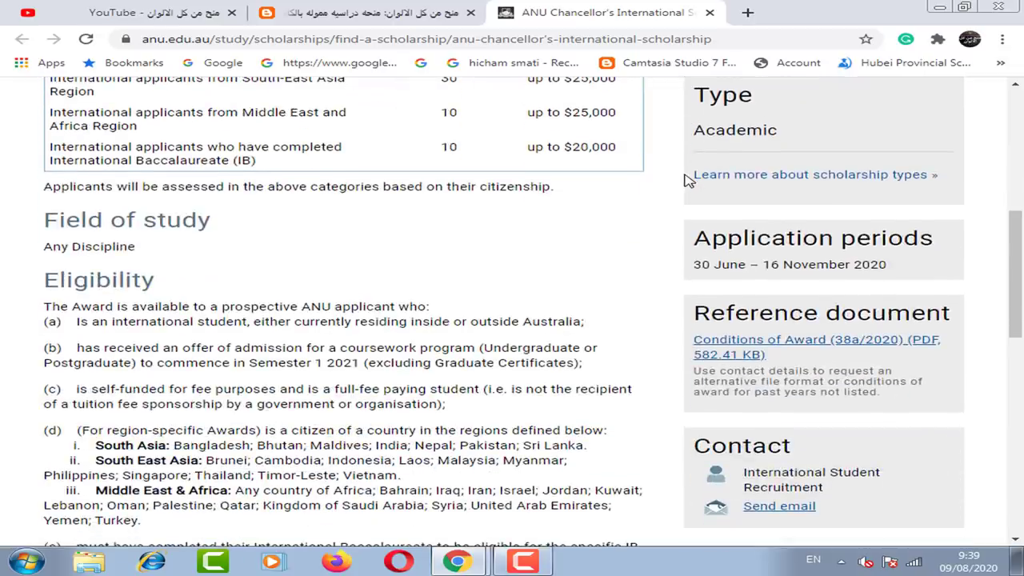
pyautogui.scroll(-2, 685, 176)
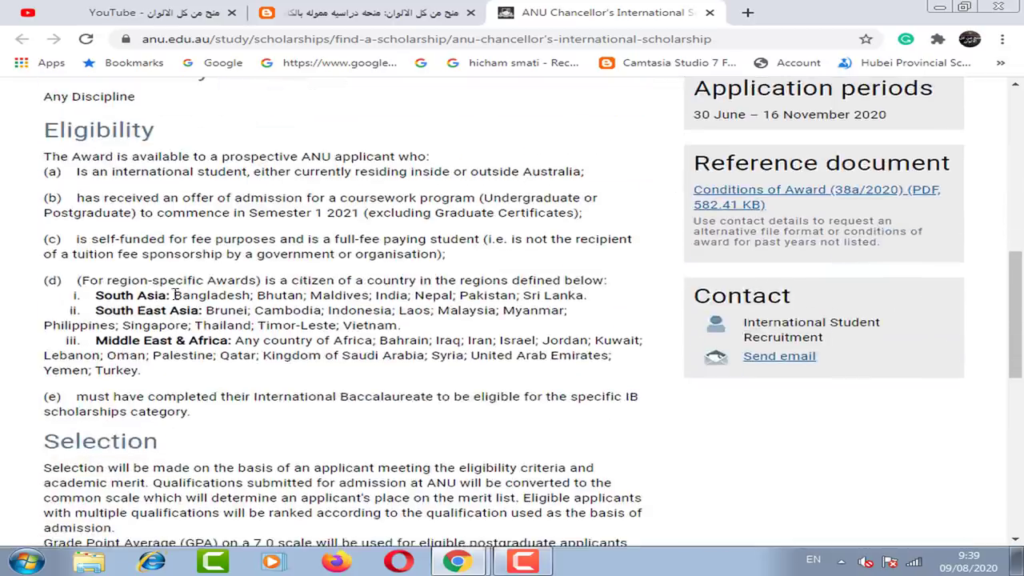
pyautogui.moveTo(107, 343); pyautogui.dragTo(227, 326)
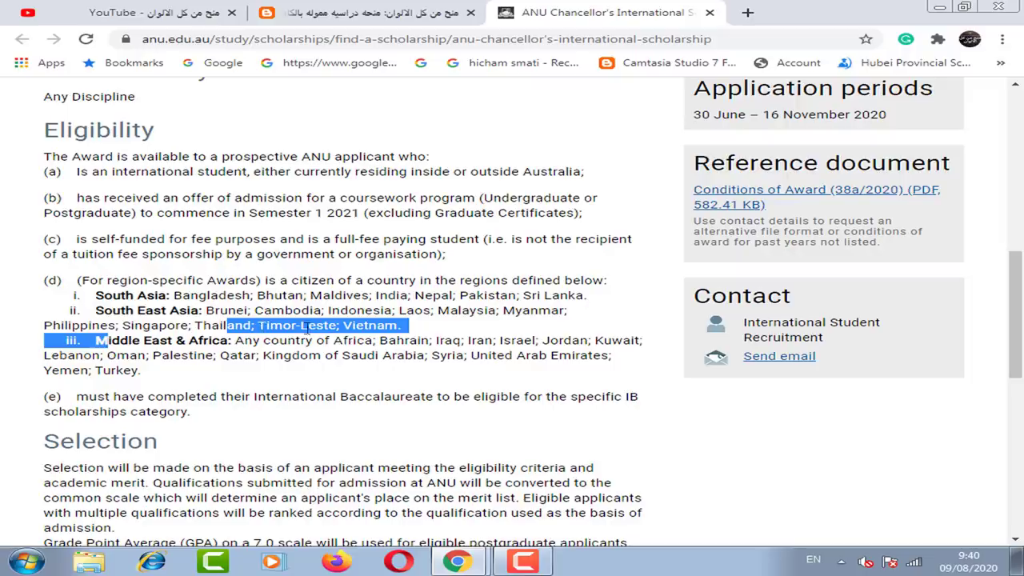
pyautogui.scroll(-5, 315, 336)
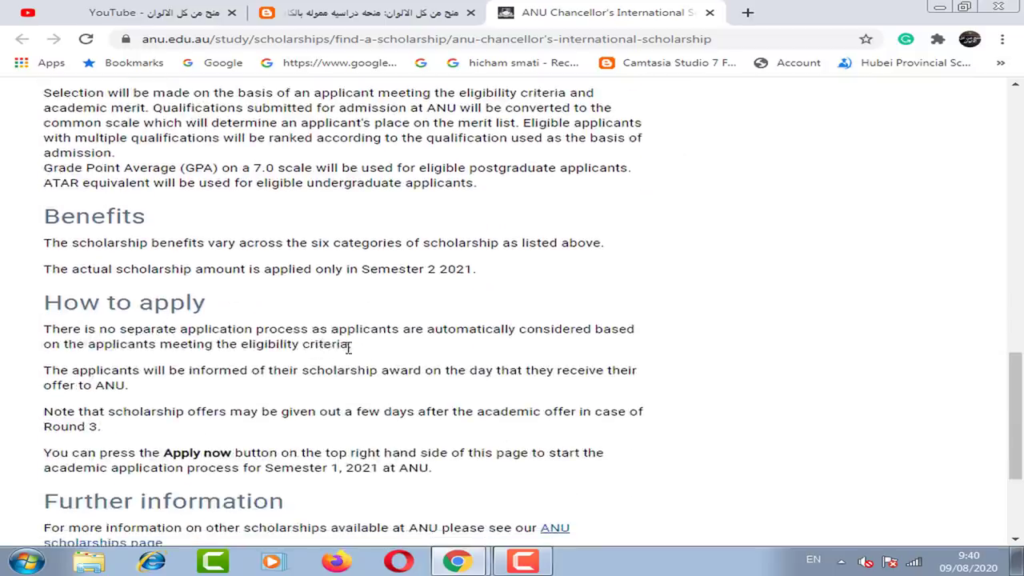
pyautogui.scroll(6, 345, 347)
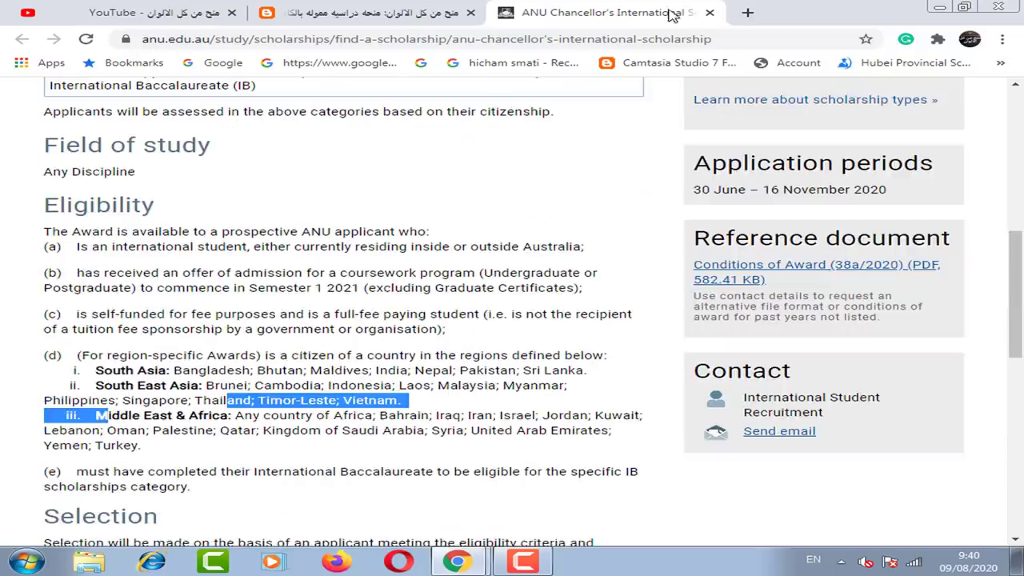
# - Close the scholarship page and open the blog post's apply-now link to the ANU admissions site in a new tab
pyautogui.click(709, 13)
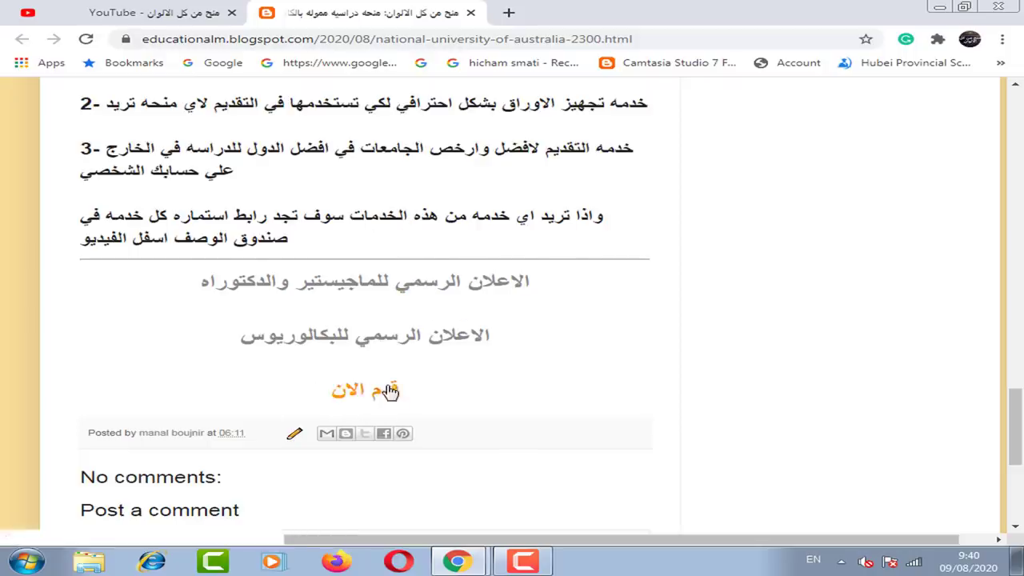
pyautogui.rightClick(362, 391)
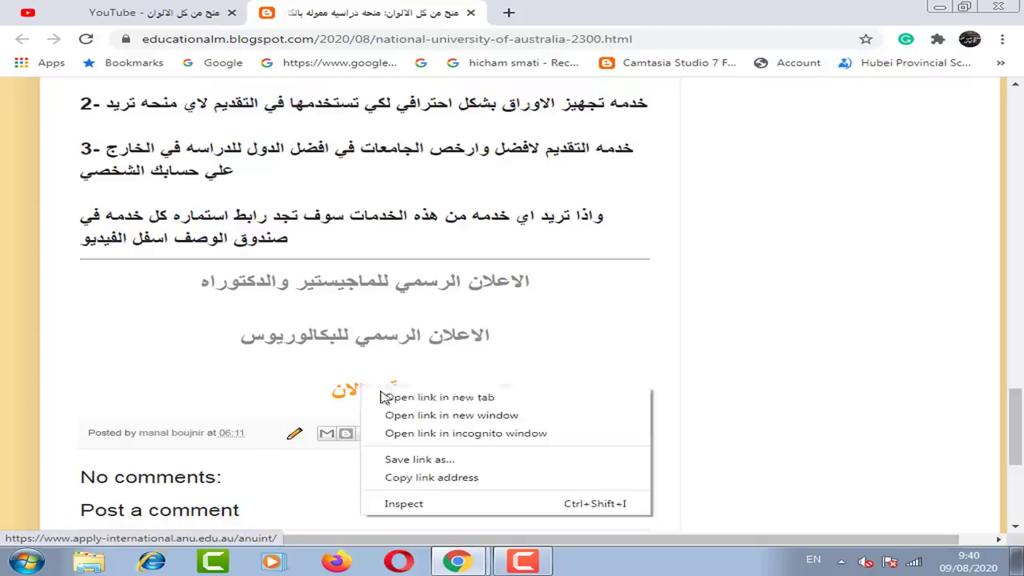
pyautogui.click(400, 398)
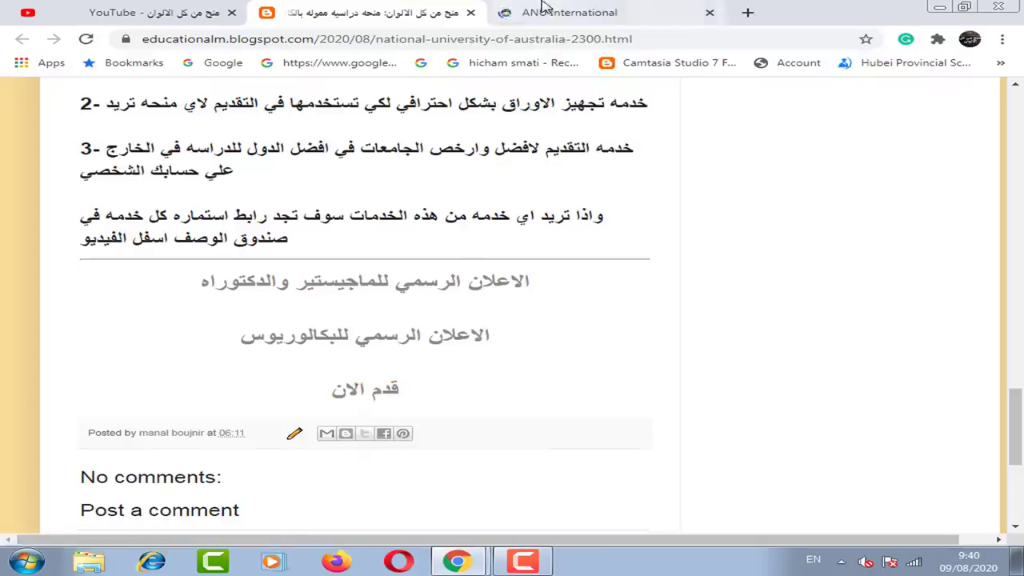
pyautogui.click(567, 12)
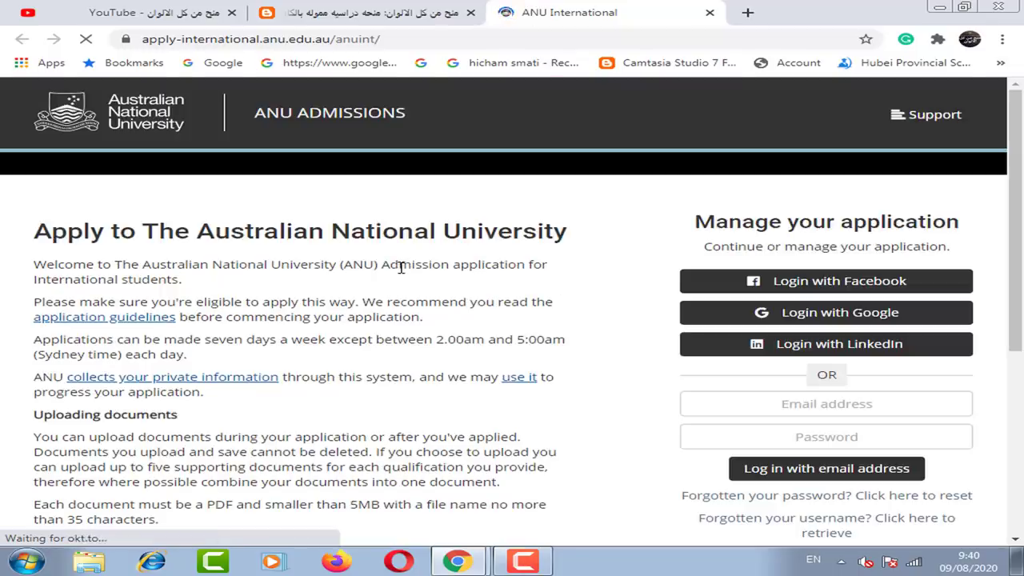
# - View the applicant registration form for new international applicants, then return to the ANU admissions start page
pyautogui.scroll(-1, 404, 280)
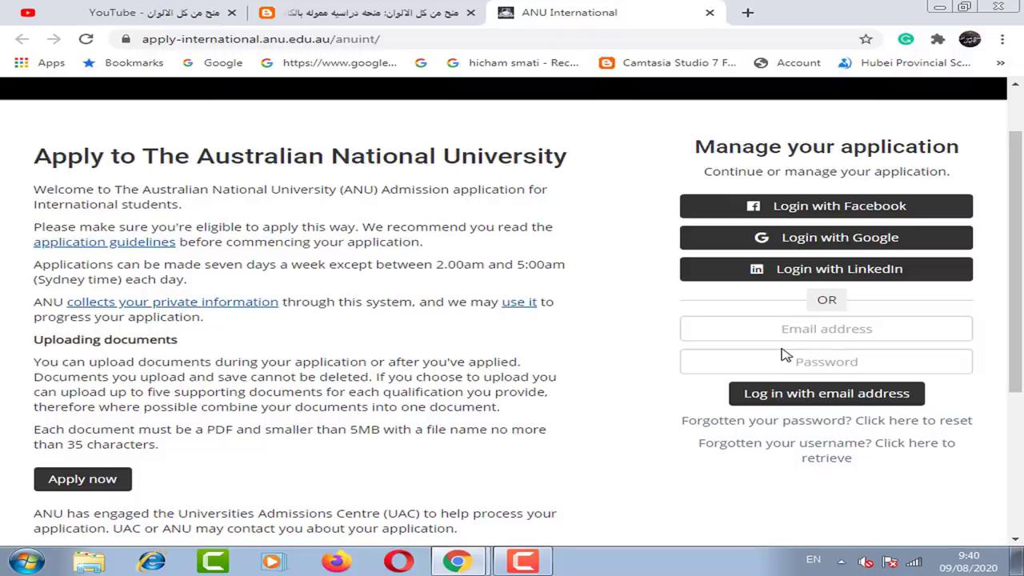
pyautogui.scroll(-1, 186, 518)
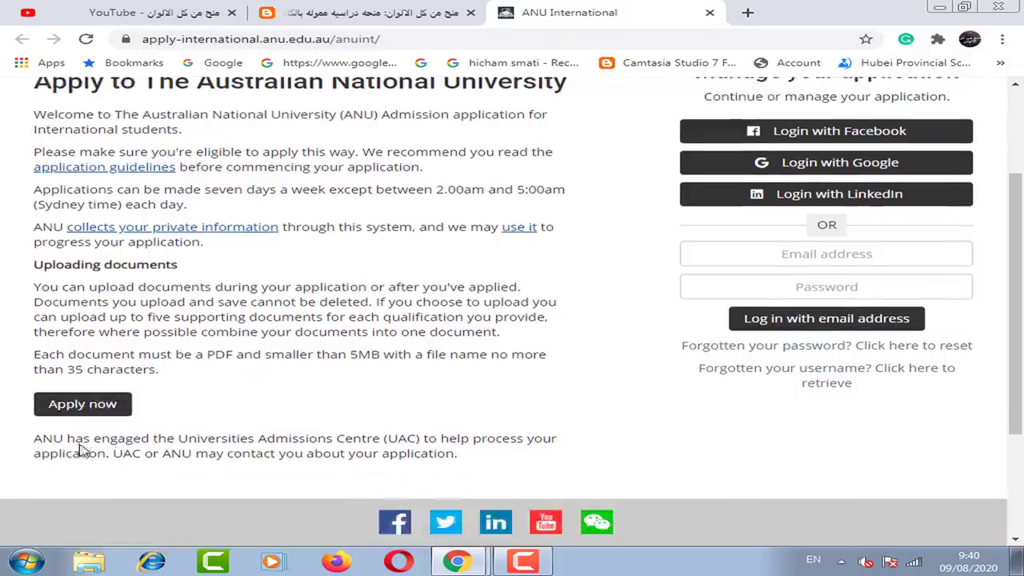
pyautogui.click(84, 404)
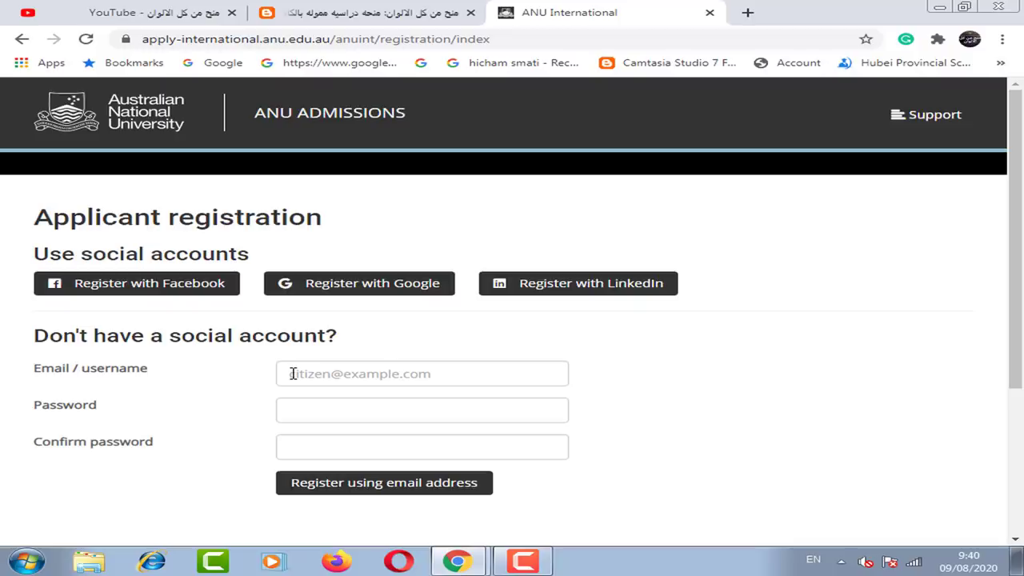
pyautogui.click(22, 38)
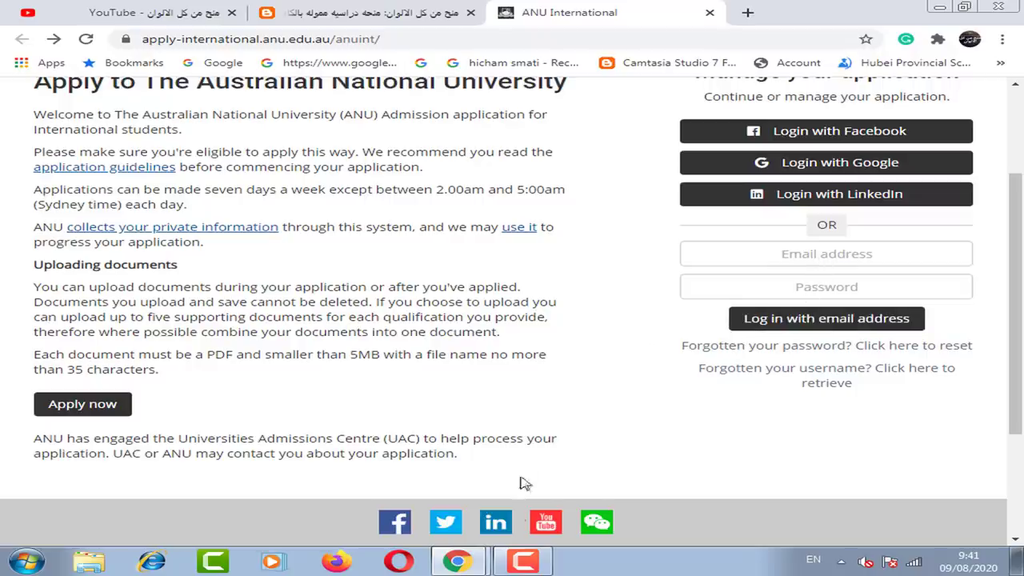
# - Switch to the logged-in application in the incognito window and review every section of the personal details form, from About yourself to Credits
pyautogui.hotkey('alt', 'Tab')
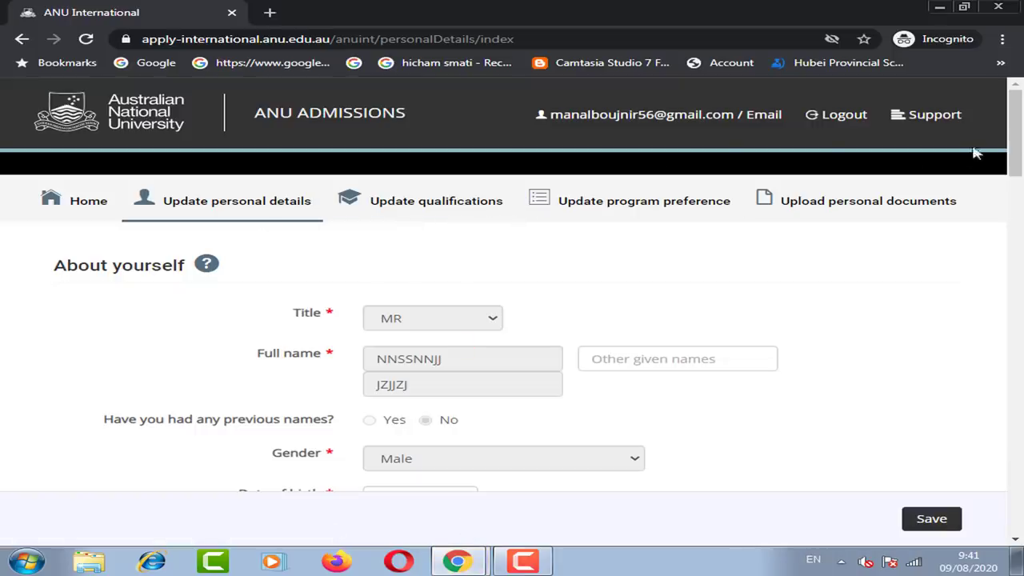
pyautogui.moveTo(1014, 100)
pyautogui.mouseDown()
pyautogui.moveTo(1014, 240)
pyautogui.moveTo(1016, 92)
pyautogui.mouseUp()
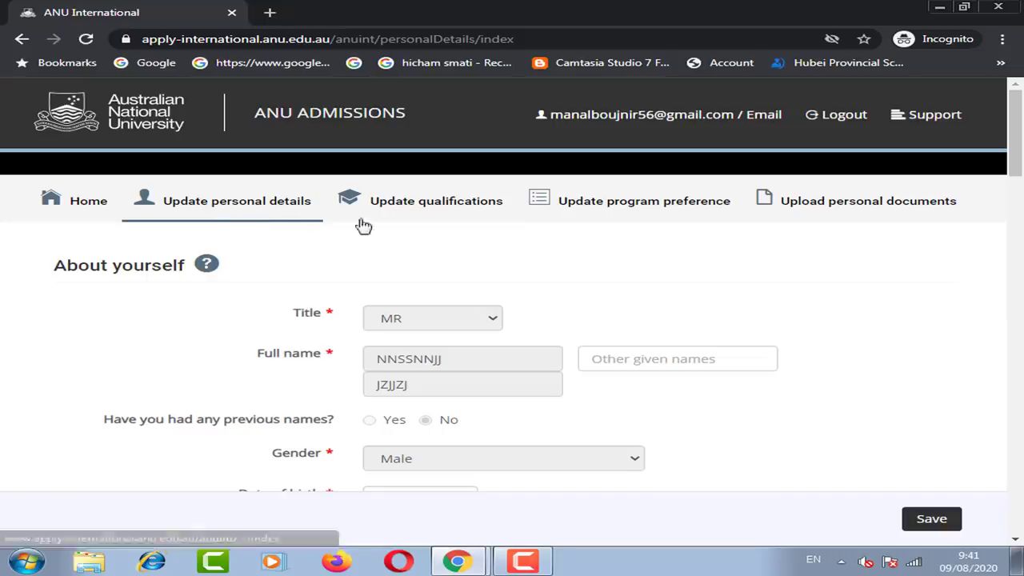
pyautogui.scroll(-1, 383, 291)
pyautogui.scroll(-2, 382, 292)
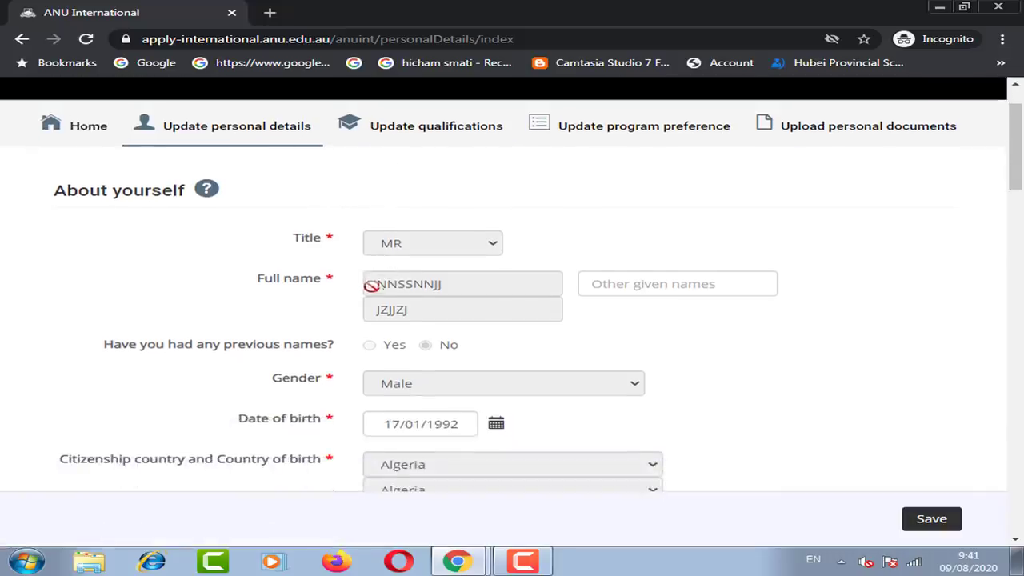
pyautogui.scroll(-4, 411, 313)
pyautogui.scroll(-4, 438, 306)
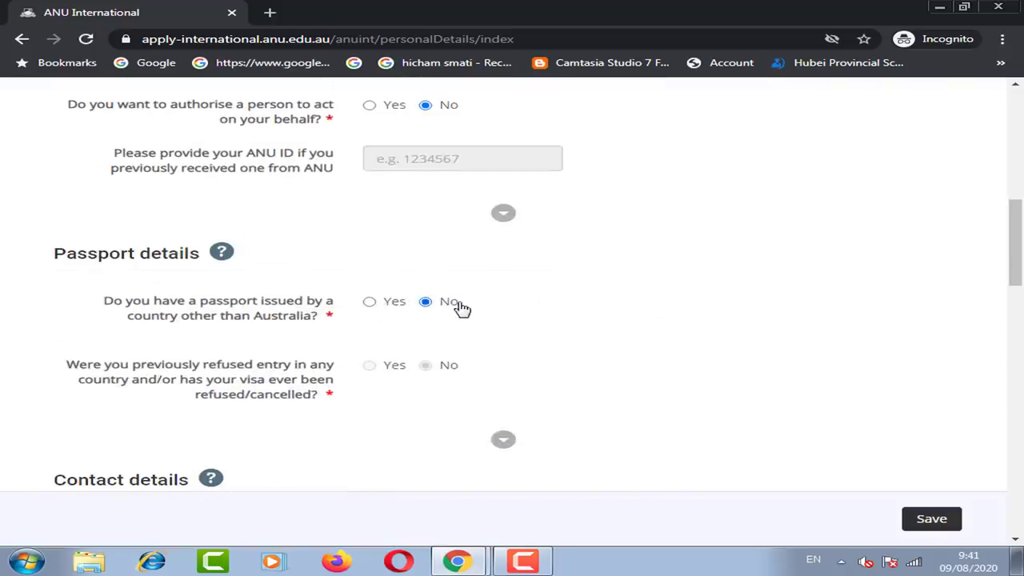
pyautogui.scroll(-7, 461, 312)
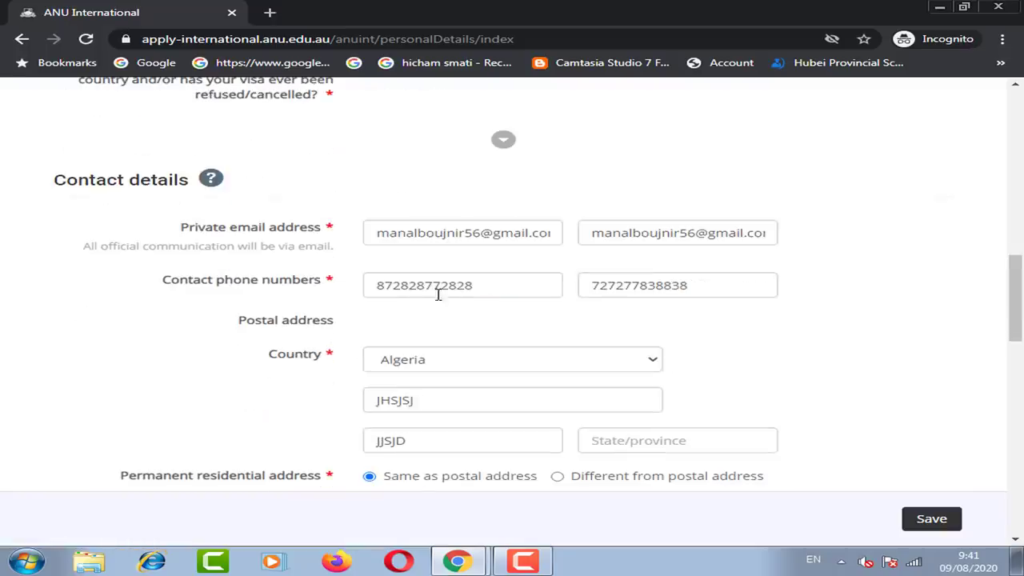
pyautogui.scroll(-9, 436, 266)
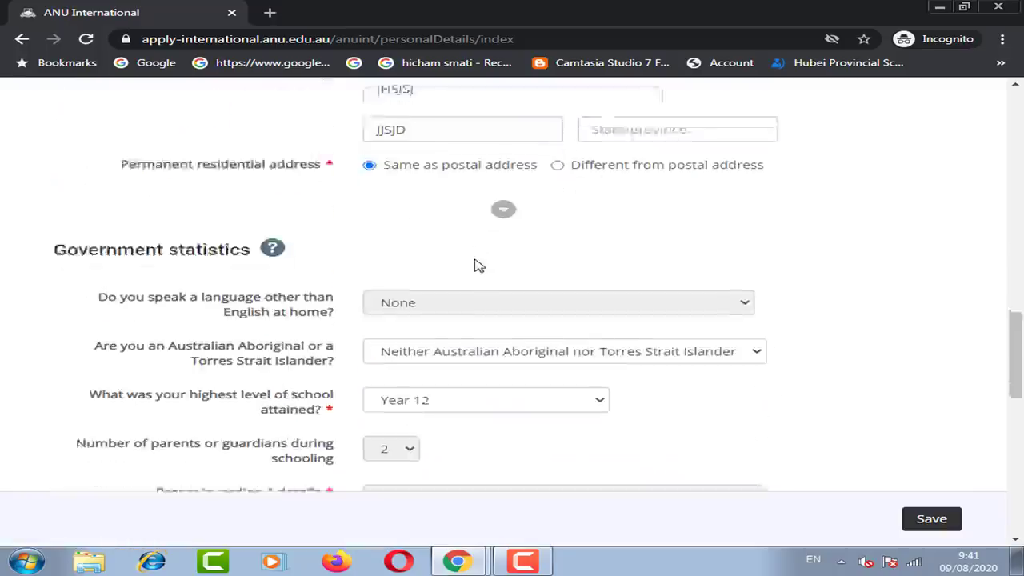
pyautogui.scroll(-3, 472, 265)
pyautogui.scroll(1, 472, 266)
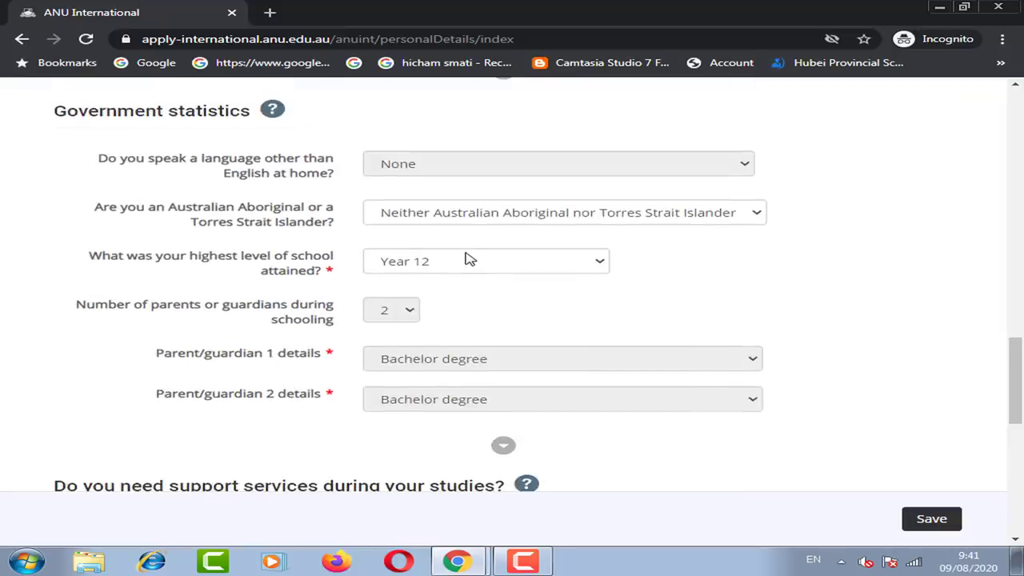
pyautogui.scroll(-4, 470, 261)
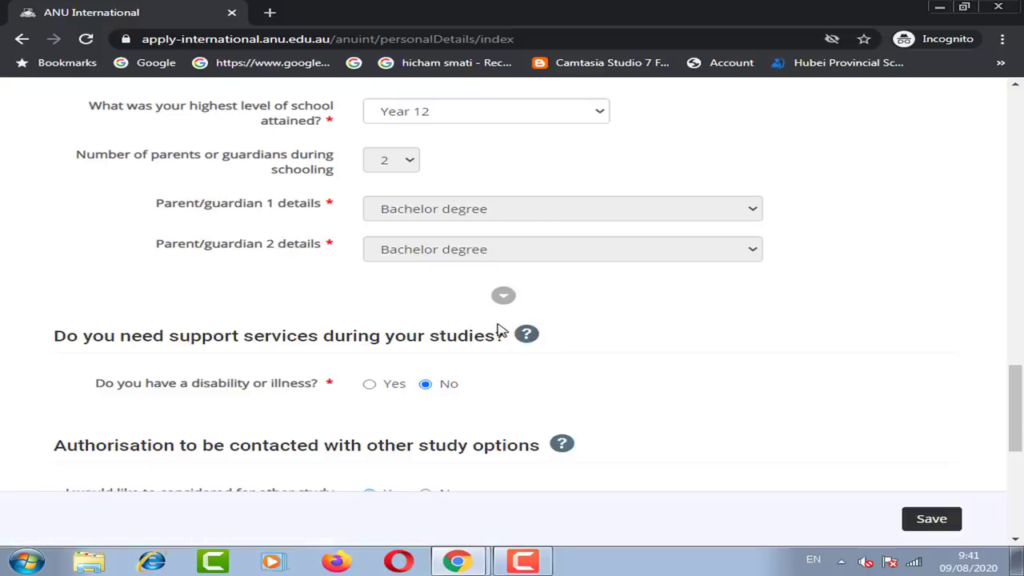
pyautogui.scroll(-8, 525, 338)
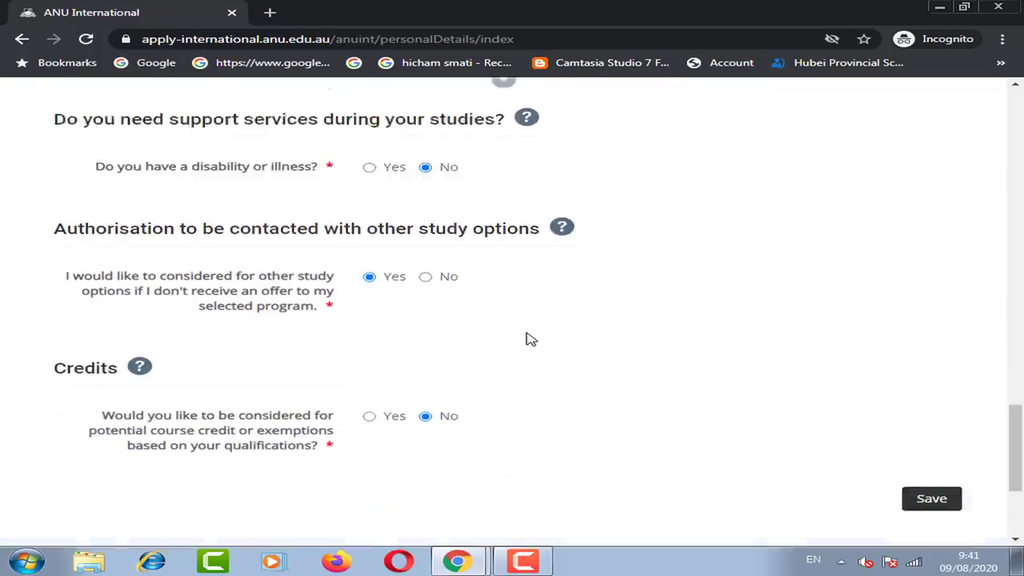
pyautogui.scroll(2, 512, 328)
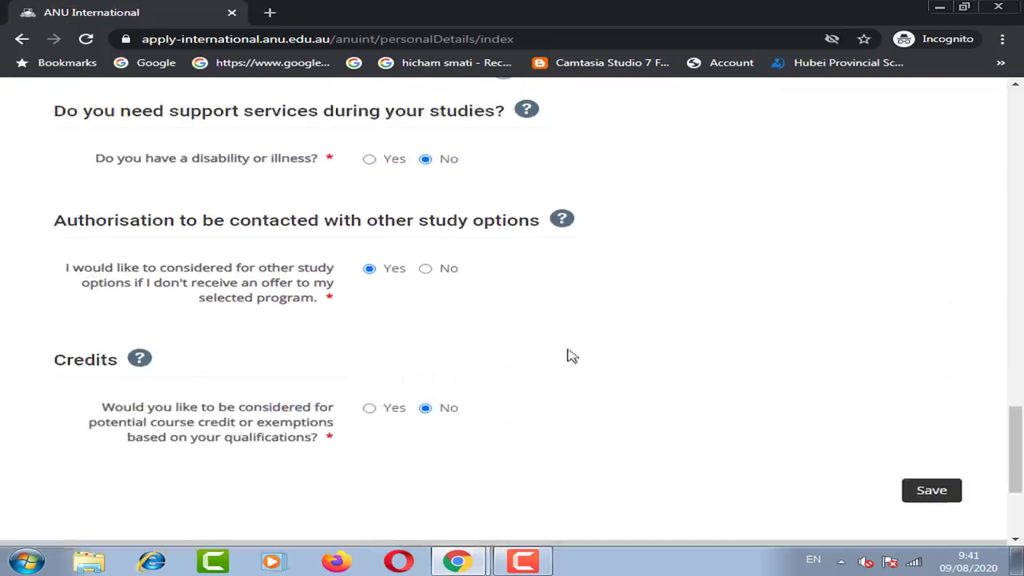
pyautogui.scroll(20, 570, 356)
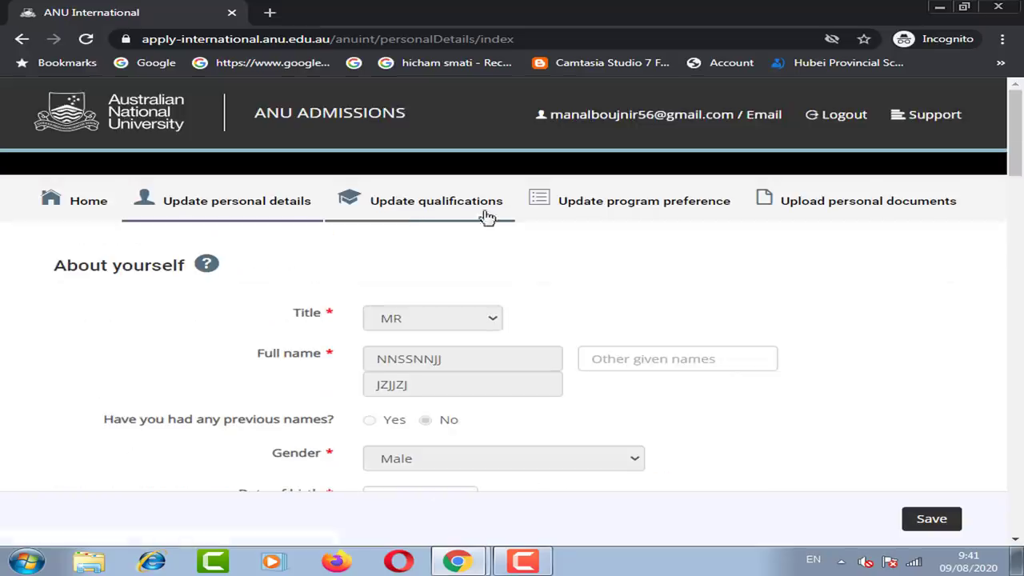
# - Open a new secondary studies entry in the application's qualifications section and view the available qualification types without choosing one
pyautogui.click(439, 206)
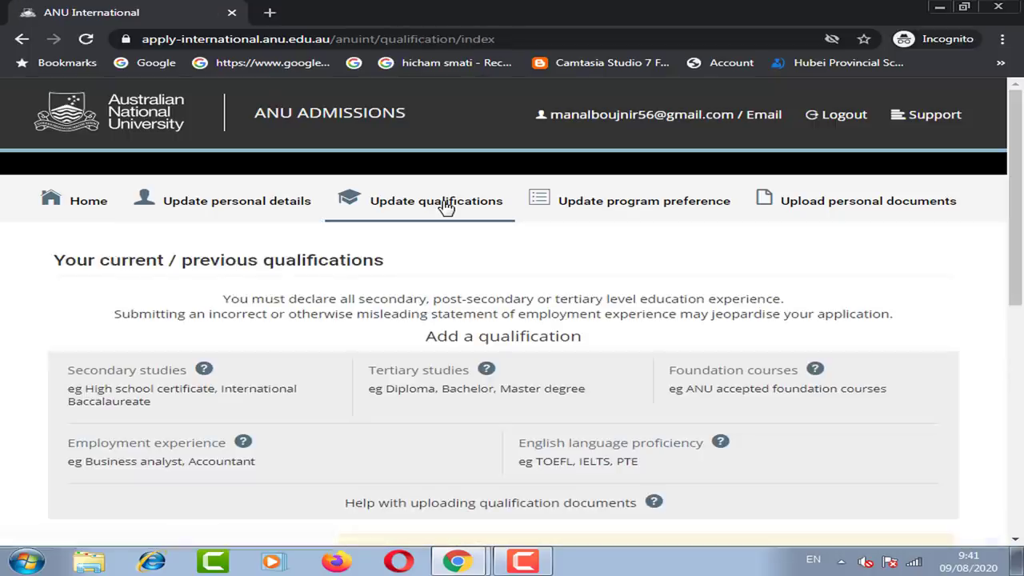
pyautogui.moveTo(1014, 200); pyautogui.dragTo(1015, 238)
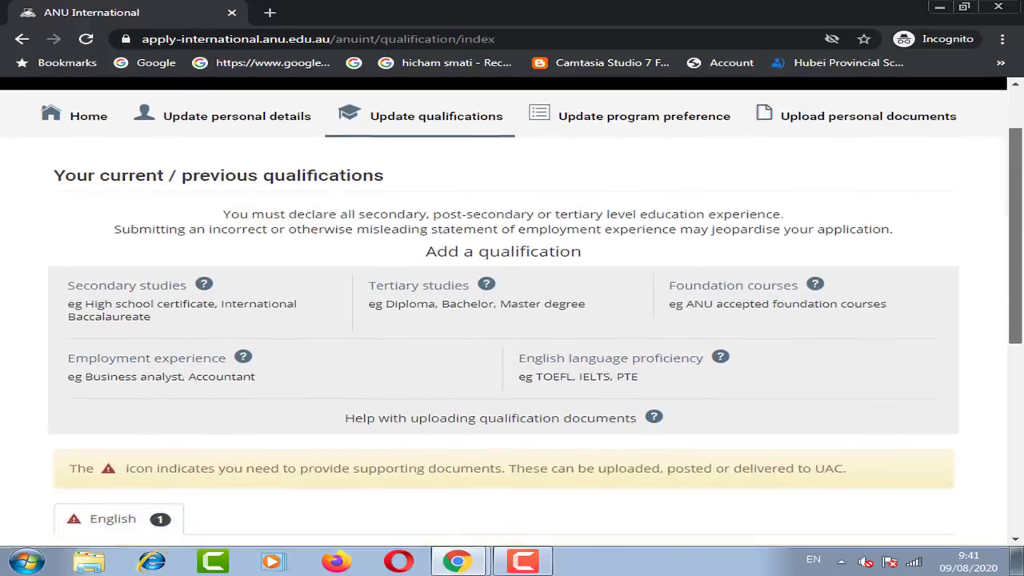
pyautogui.click(126, 289)
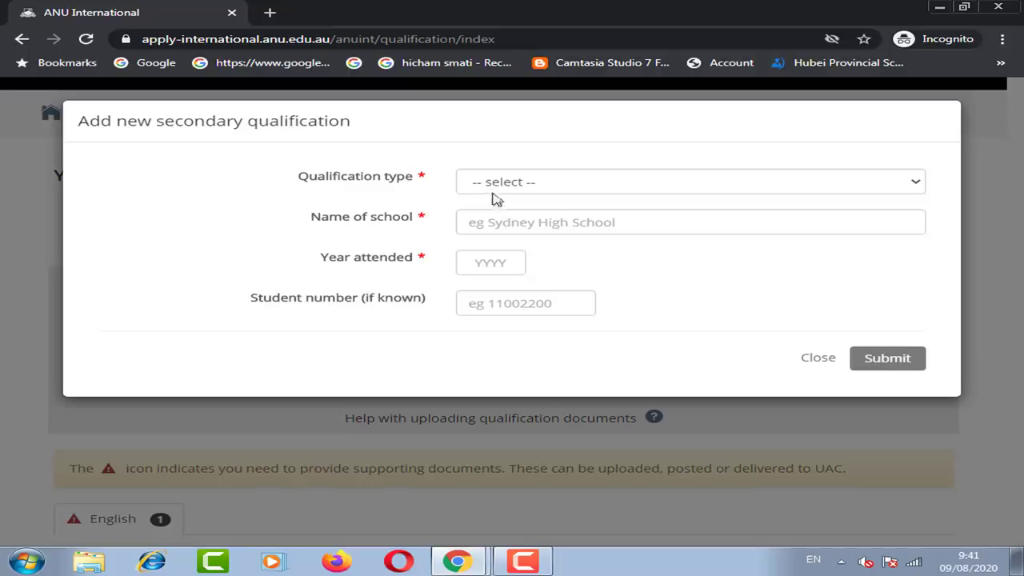
pyautogui.click(498, 182)
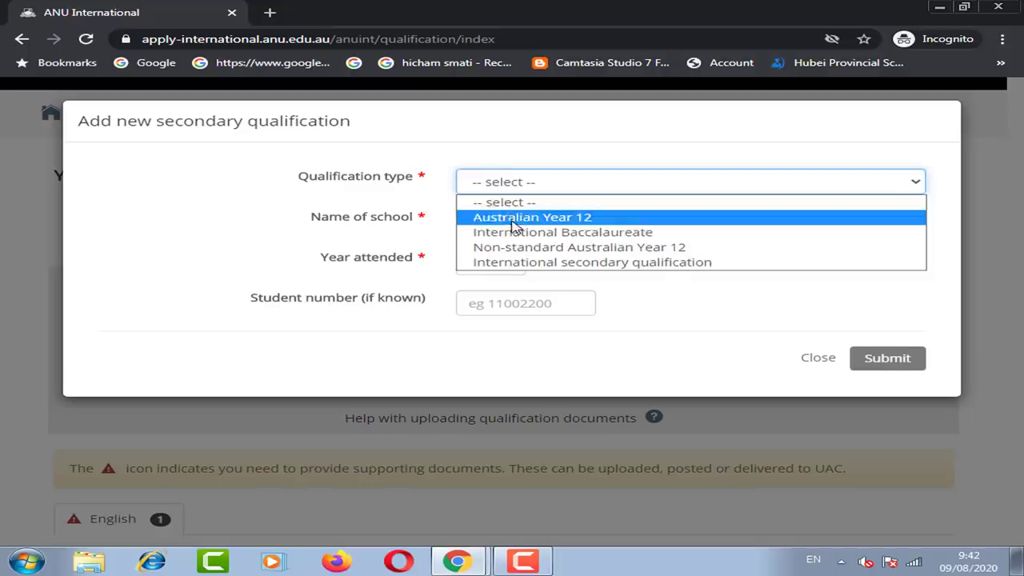
pyautogui.click(400, 205)
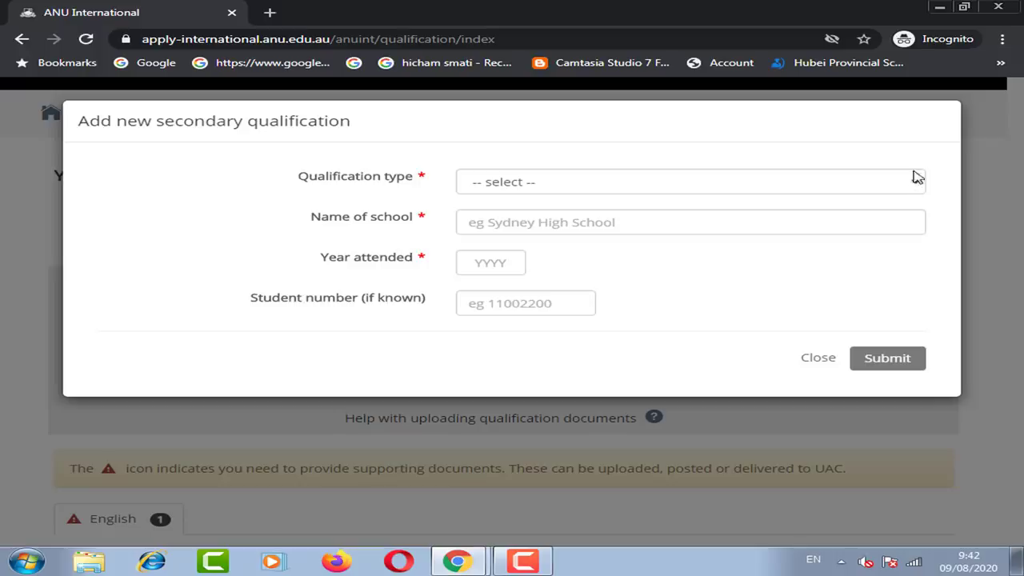
# - Close the secondary qualification form, then open a new tertiary studies entry, review all its fields and close it without submitting
pyautogui.click(817, 359)
pyautogui.scroll(-3, 677, 295)
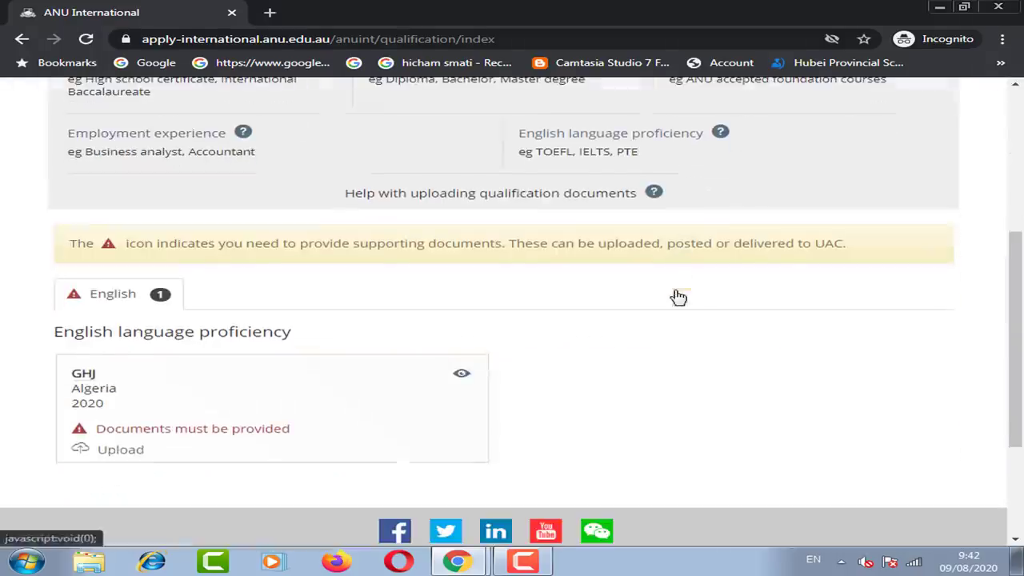
pyautogui.scroll(2, 235, 146)
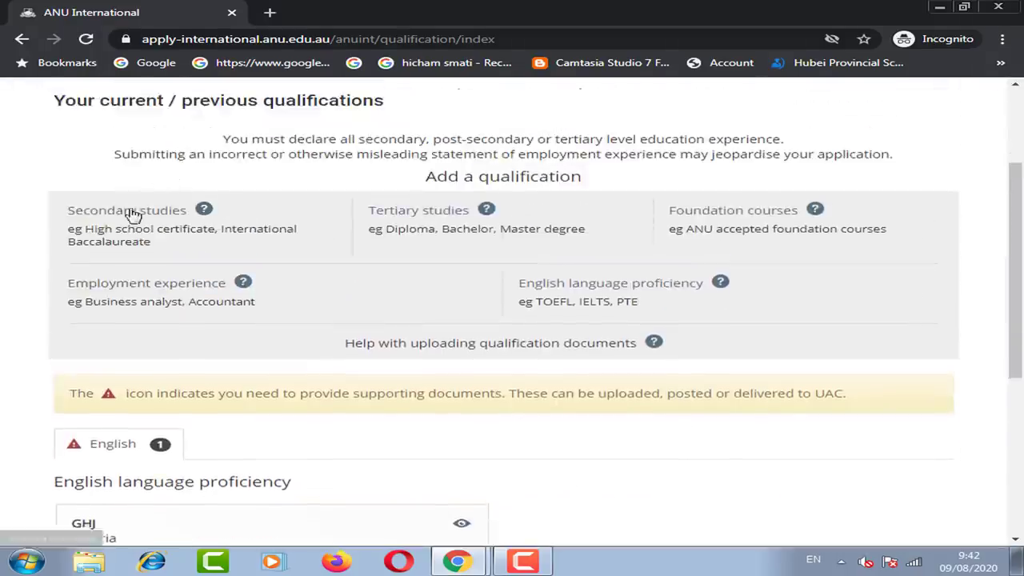
pyautogui.scroll(-1, 160, 180)
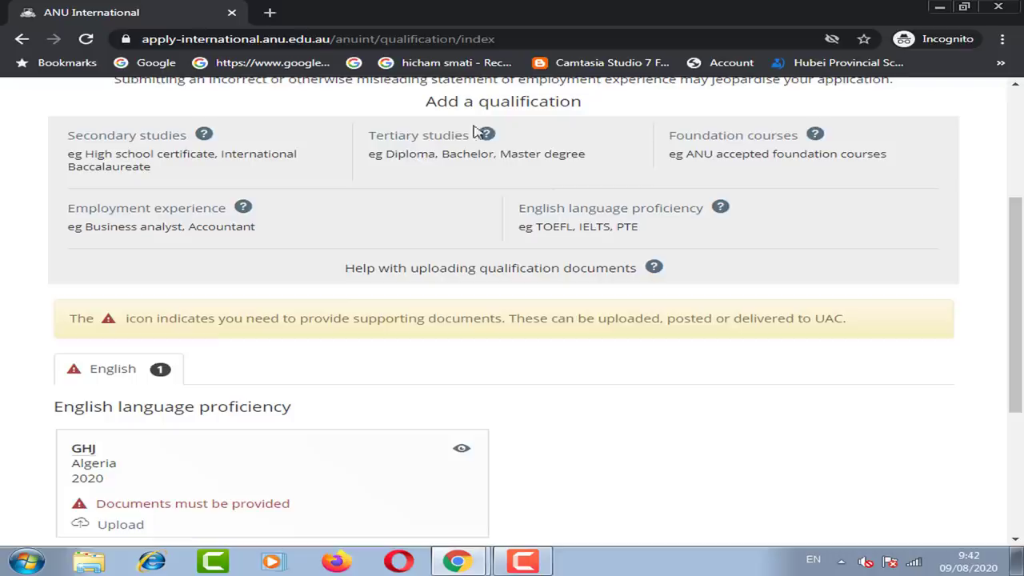
pyautogui.click(430, 141)
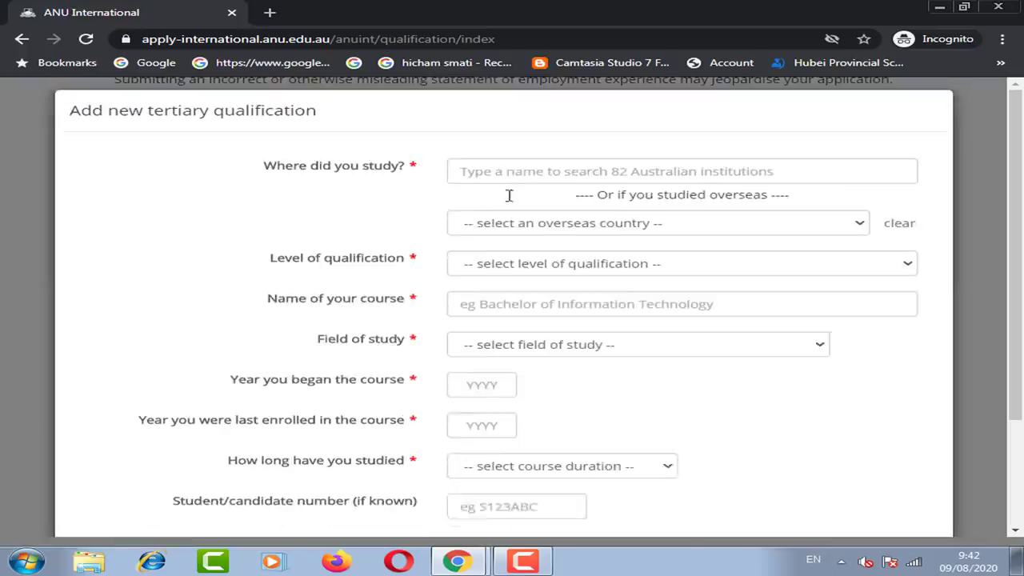
pyautogui.scroll(-2, 564, 258)
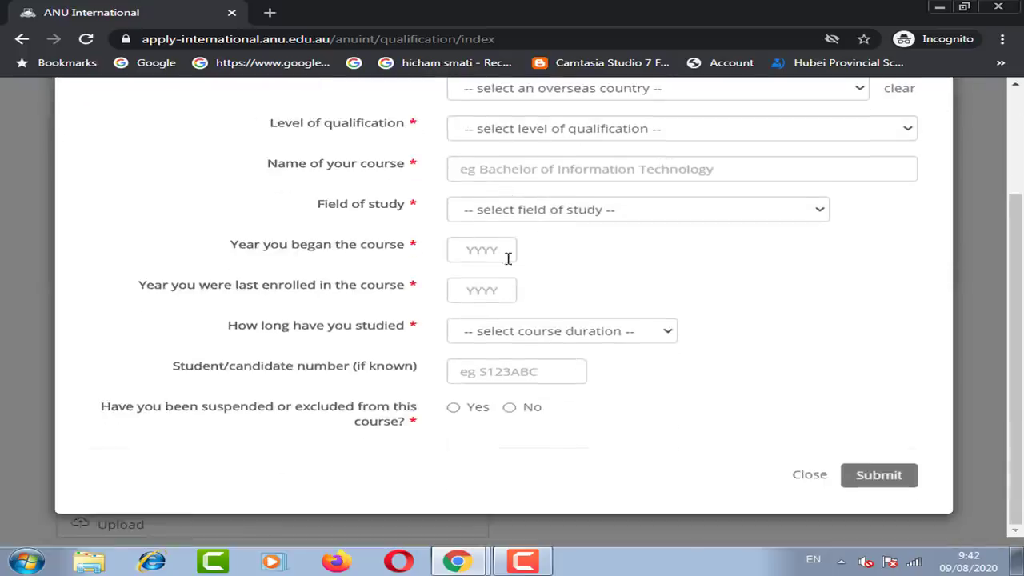
pyautogui.scroll(2, 507, 258)
pyautogui.scroll(-2, 596, 285)
pyautogui.click(808, 474)
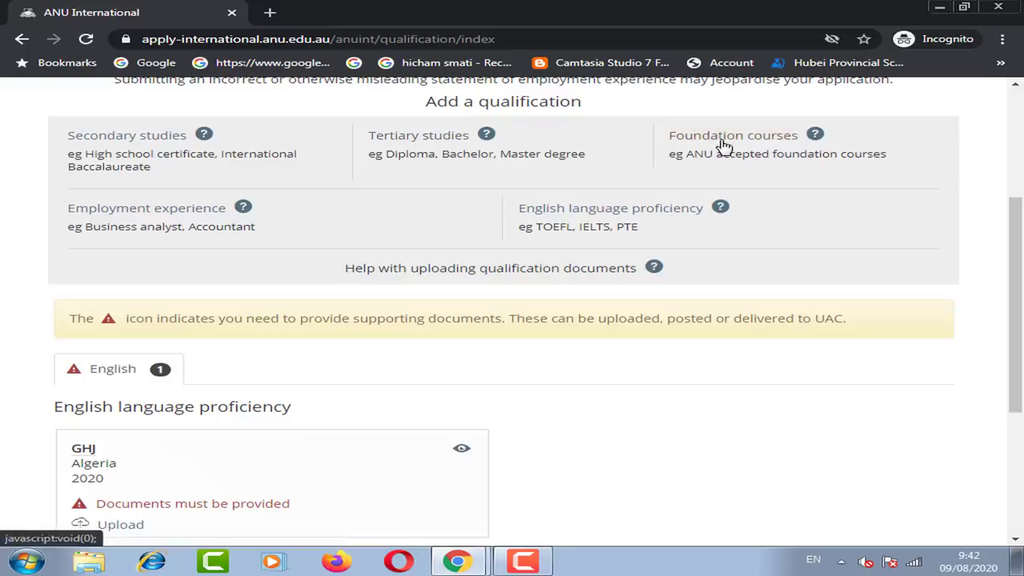
# - Open a new employment experience entry, review its fields and close it without submitting
pyautogui.click(132, 210)
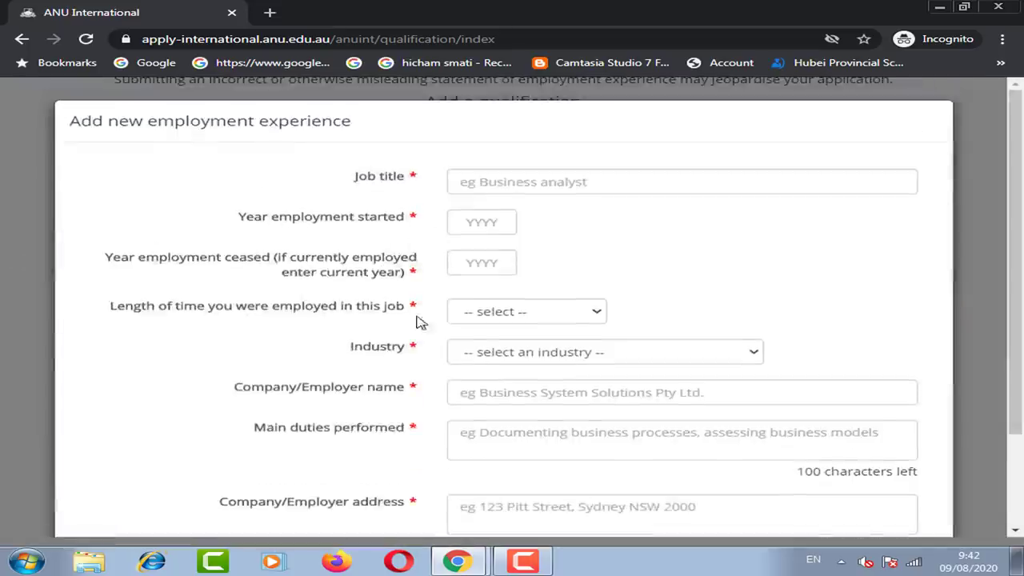
pyautogui.scroll(-2, 523, 284)
pyautogui.click(799, 475)
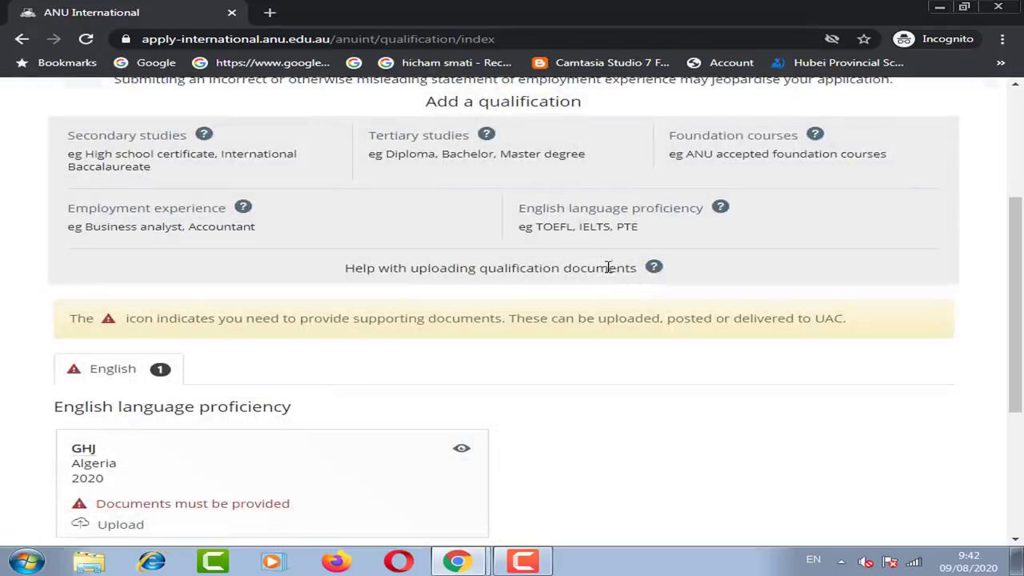
# - Try a new English language proficiency entry taken outside Australia, with country Algeria and the other English proficiency test option, then close it unsubmitted
pyautogui.click(564, 217)
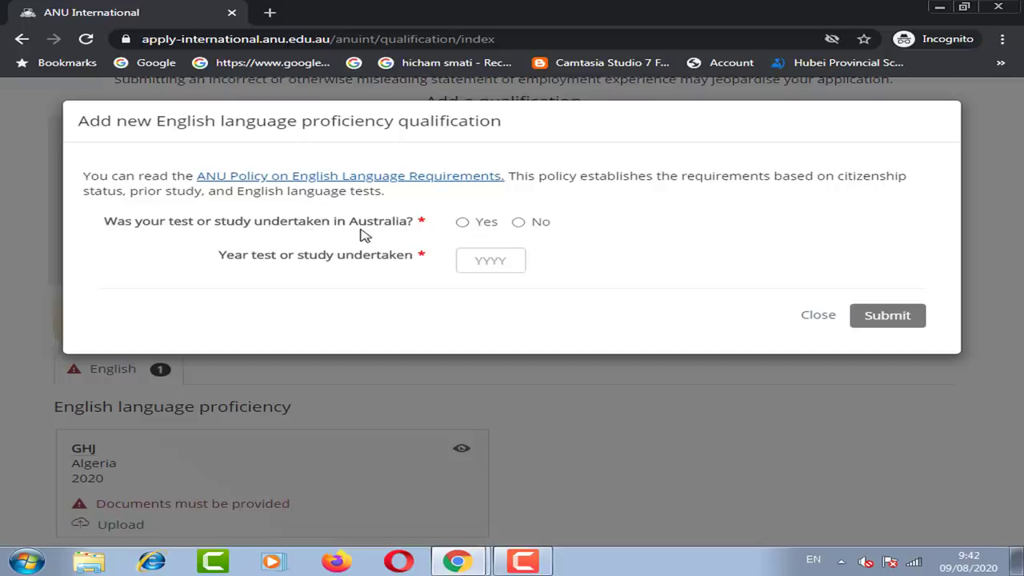
pyautogui.click(520, 223)
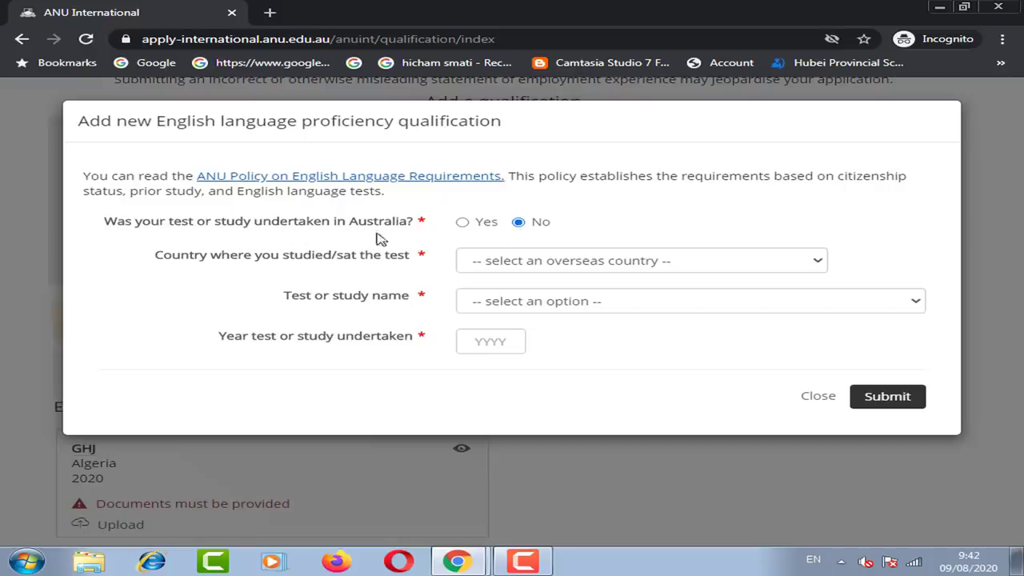
pyautogui.click(510, 260)
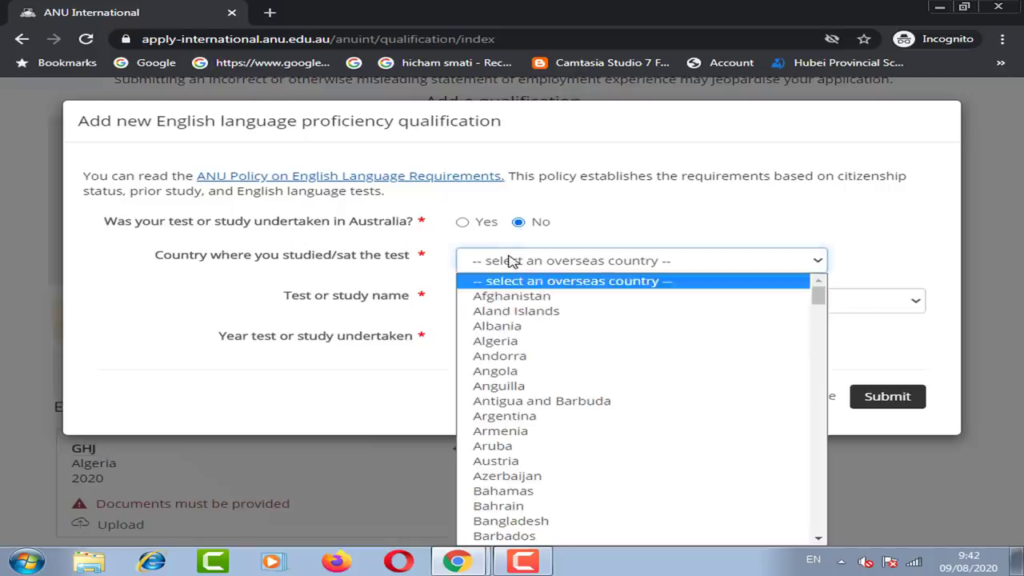
pyautogui.click(522, 344)
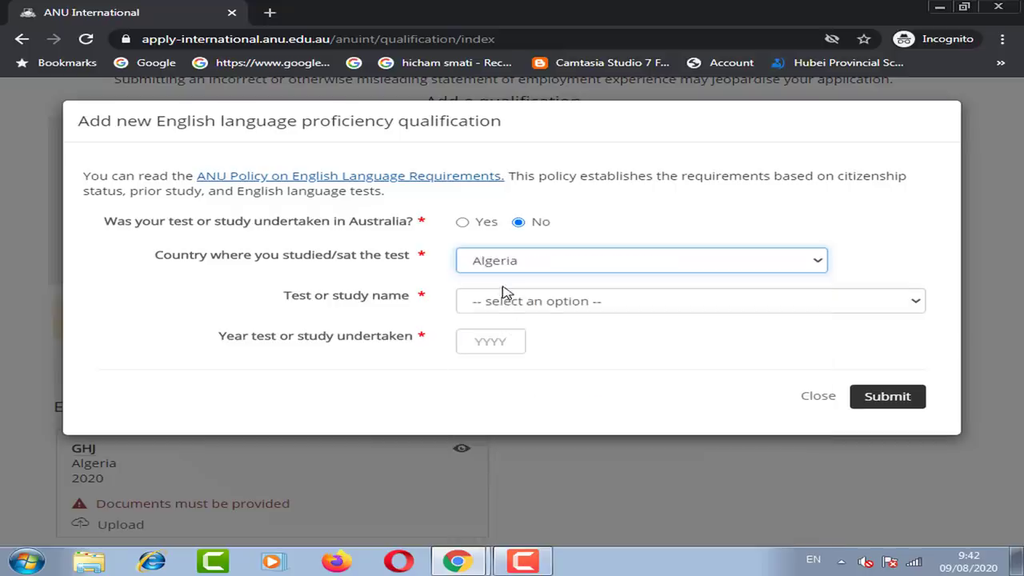
pyautogui.click(515, 308)
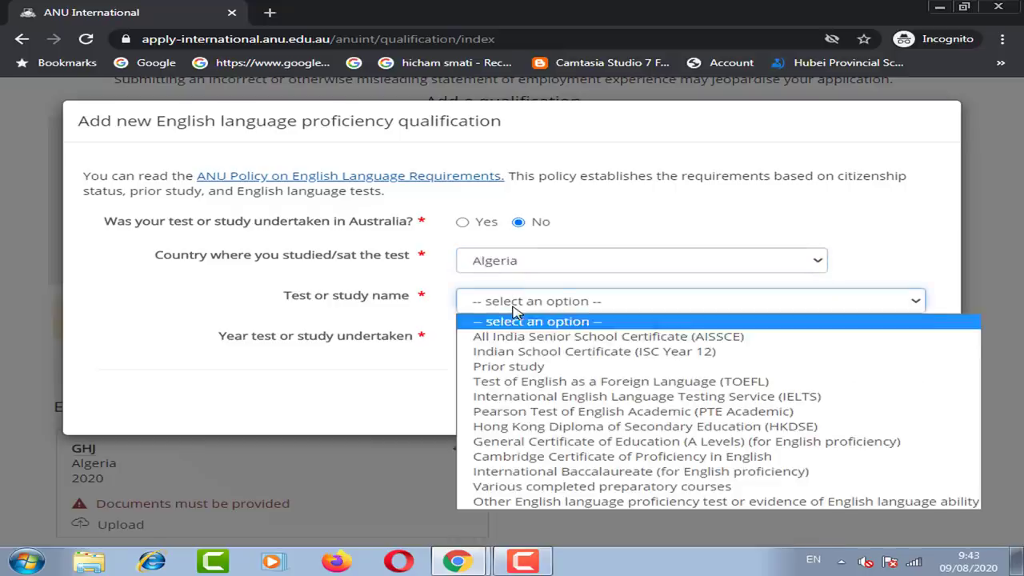
pyautogui.click(565, 504)
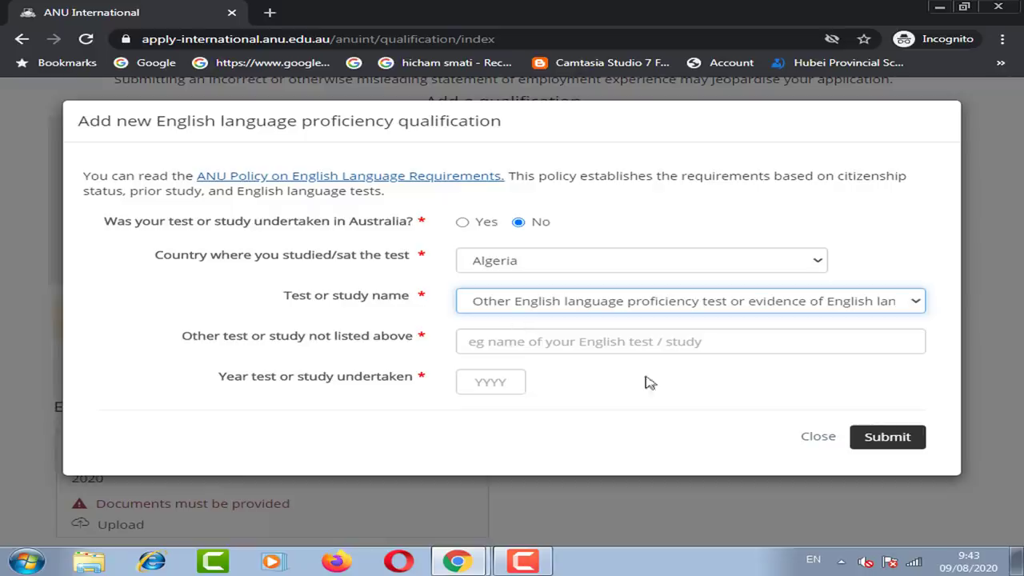
pyautogui.click(811, 439)
# - Review the qualifications page, including the supporting-documents notice, the qualification categories and the upload option of the existing English proficiency entry
pyautogui.scroll(-2, 521, 221)
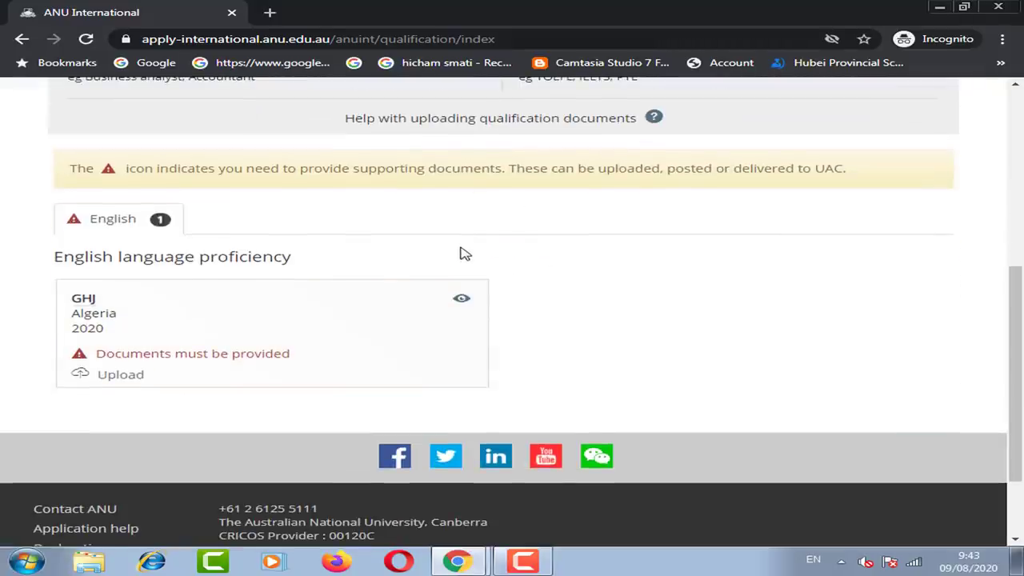
pyautogui.scroll(3, 466, 245)
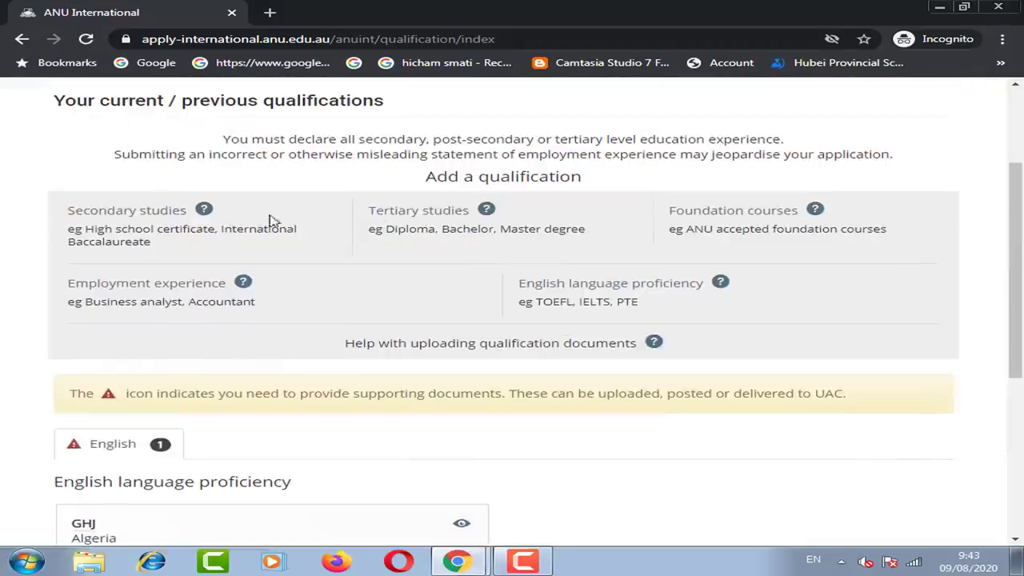
pyautogui.scroll(-1, 164, 217)
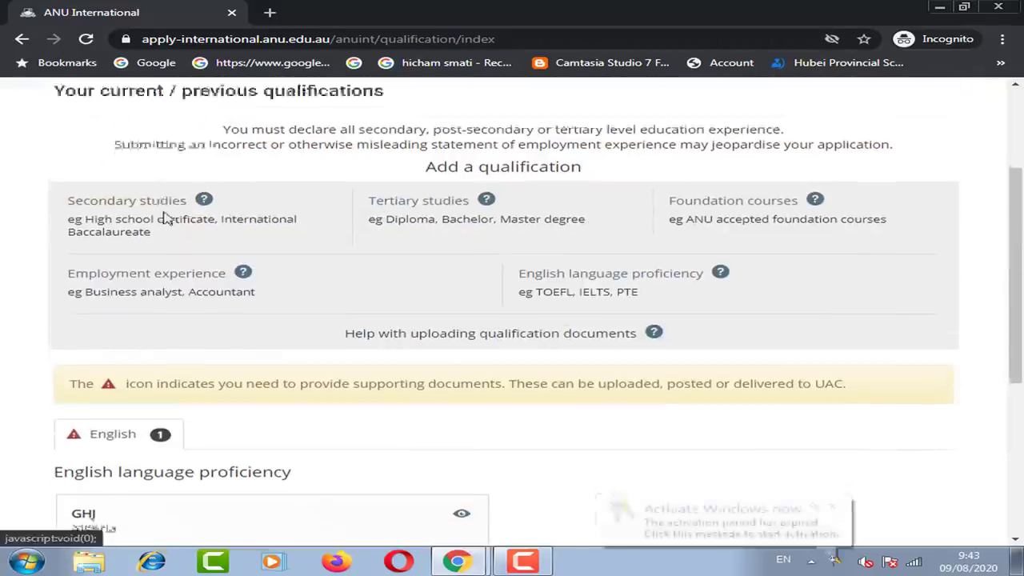
pyautogui.scroll(-2, 164, 218)
pyautogui.click(831, 506)
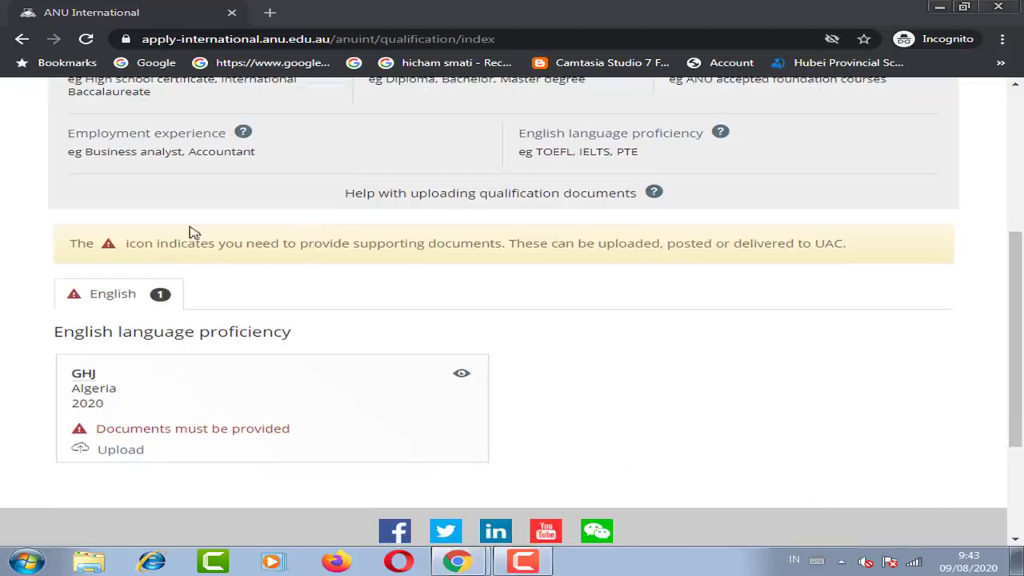
pyautogui.scroll(1, 932, 298)
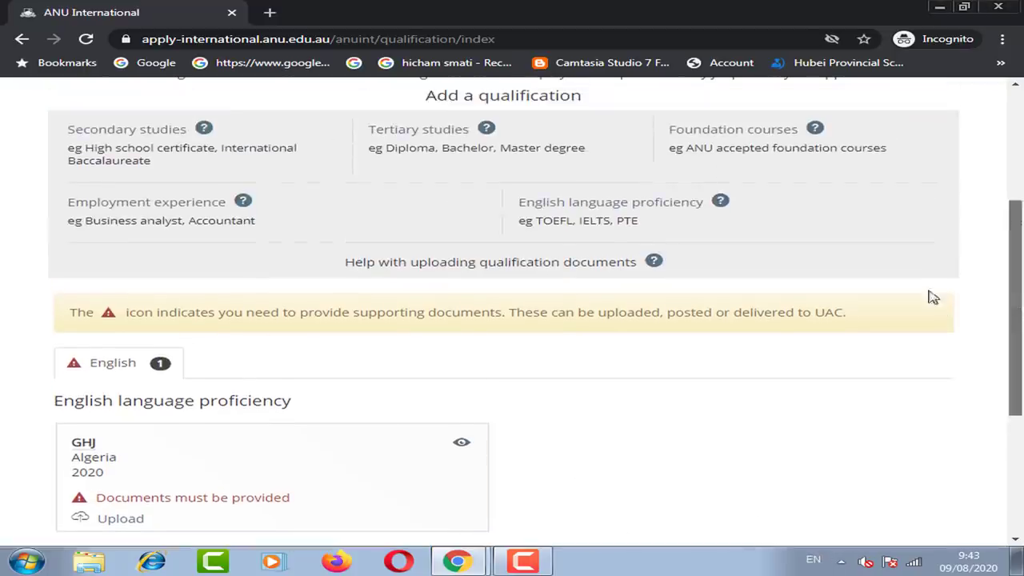
pyautogui.scroll(-3, 171, 140)
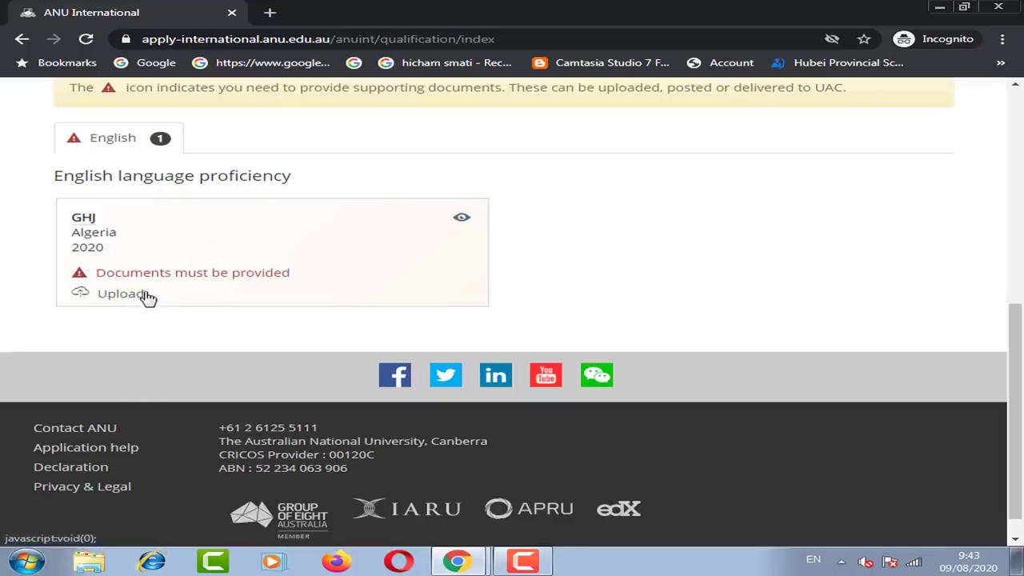
pyautogui.scroll(2, 148, 297)
pyautogui.scroll(2, 164, 299)
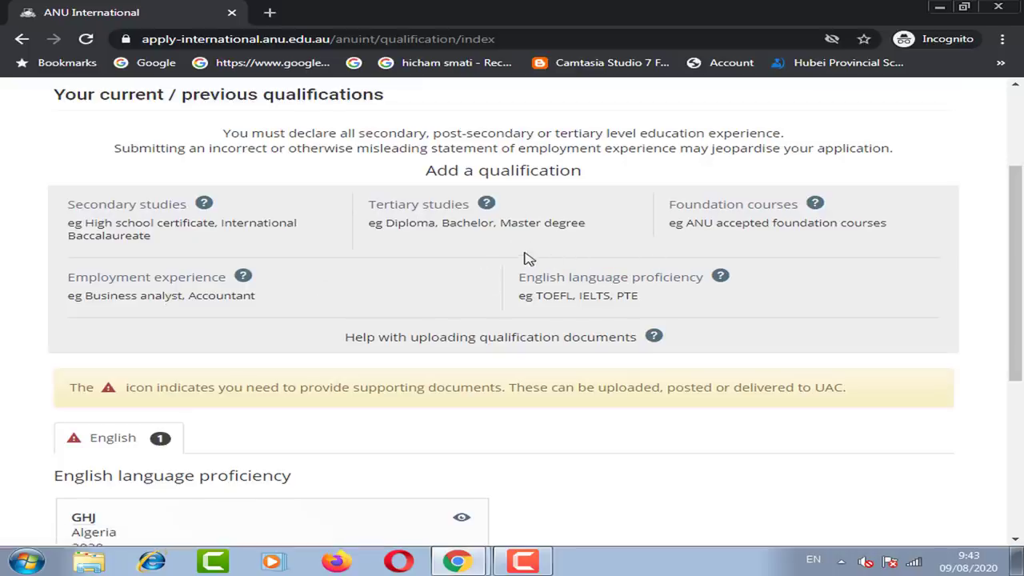
pyautogui.scroll(2, 530, 264)
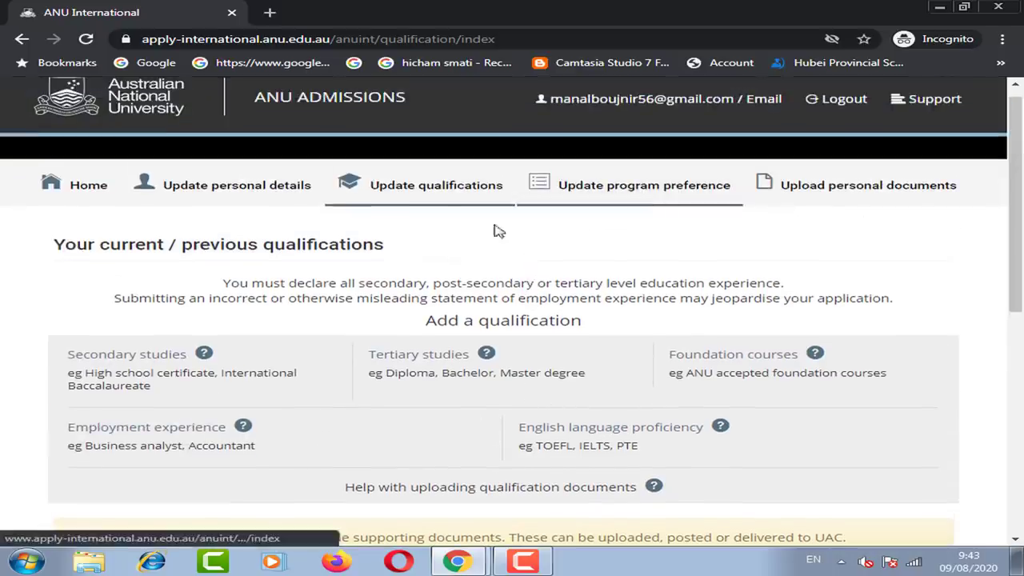
# - View the program preference page, then the personal documents upload page and its document types without choosing one
pyautogui.click(598, 192)
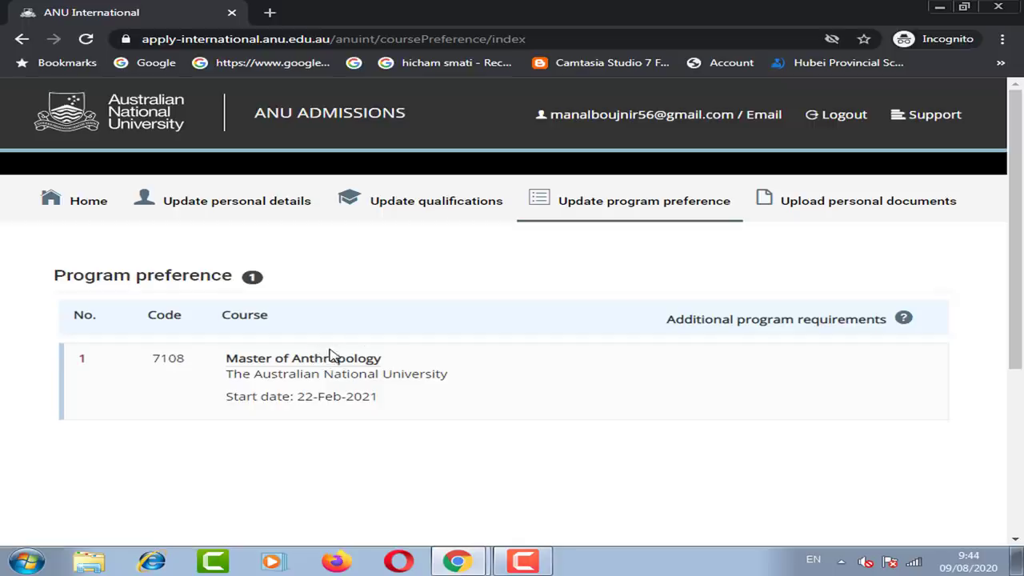
pyautogui.click(823, 203)
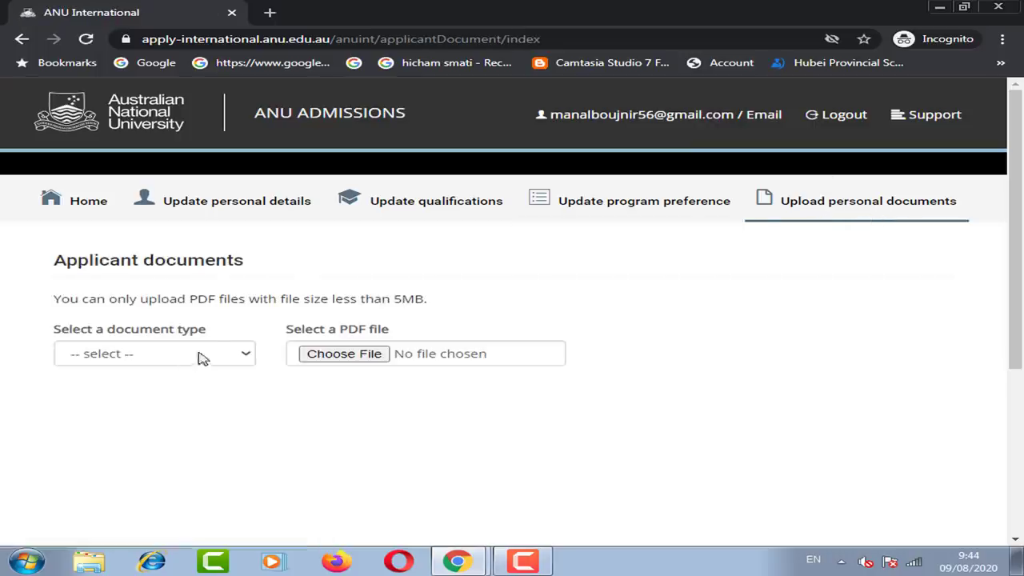
pyautogui.click(122, 354)
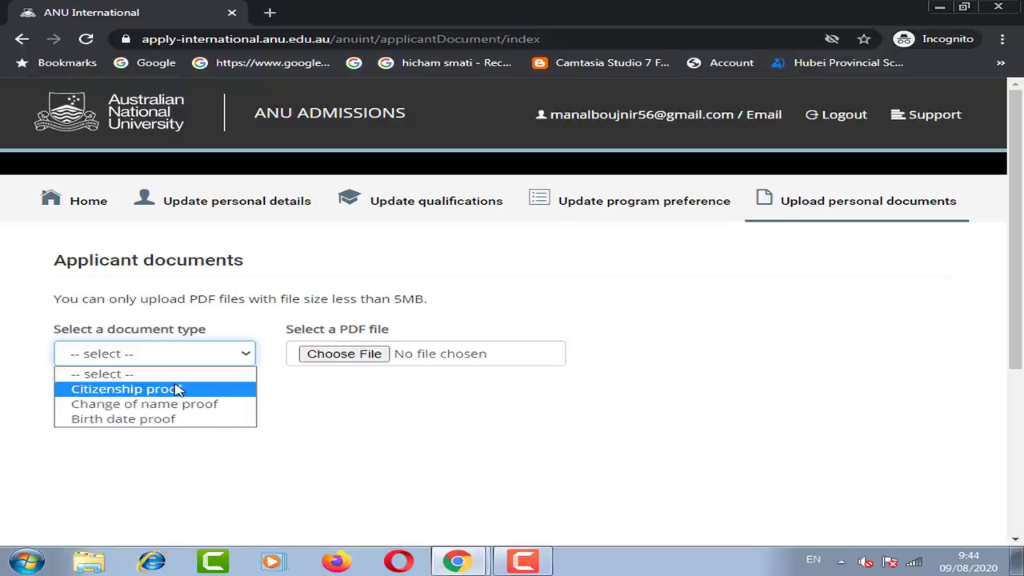
pyautogui.click(296, 403)
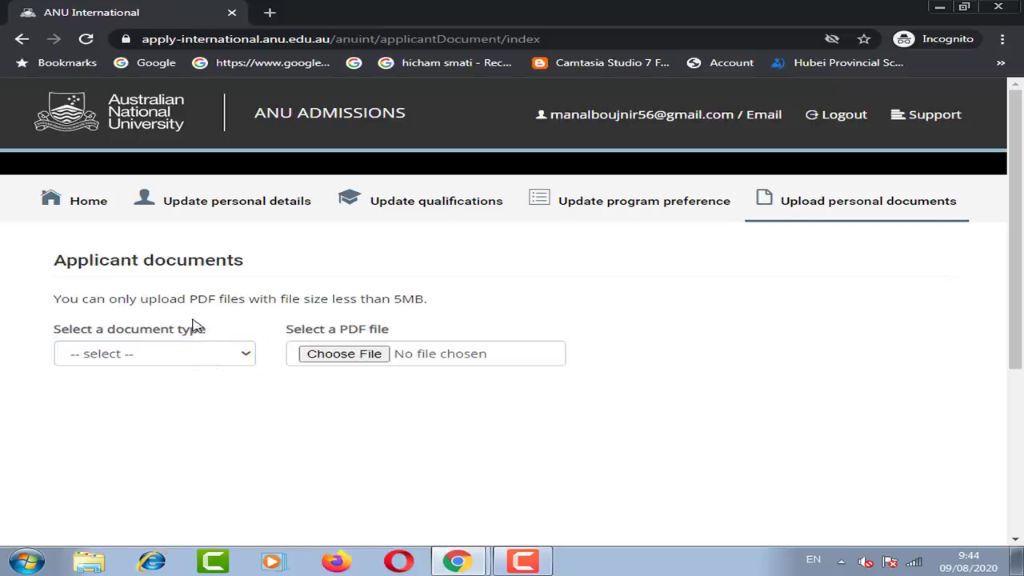
pyautogui.scroll(-2, 1004, 261)
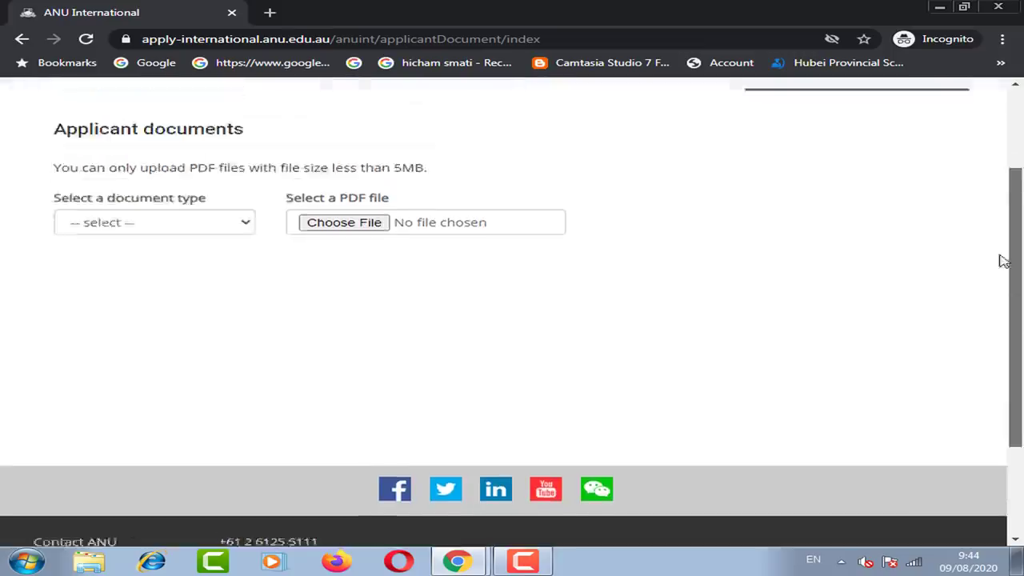
pyautogui.scroll(2, 1004, 261)
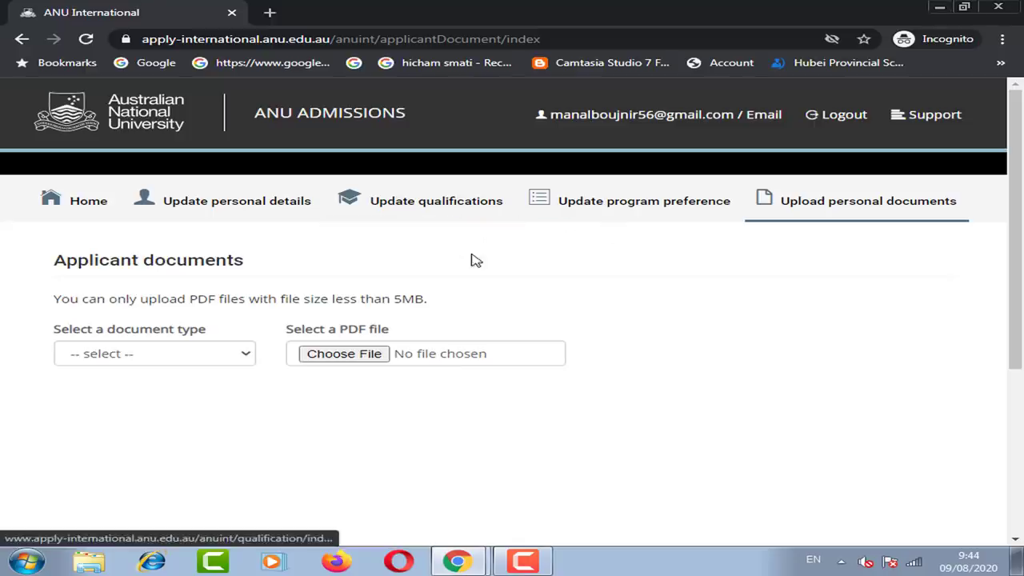
# - Minimize the incognito window, return to the scholarship blog post and review its funding details and available fields of study
pyautogui.click(939, 6)
pyautogui.click(356, 12)
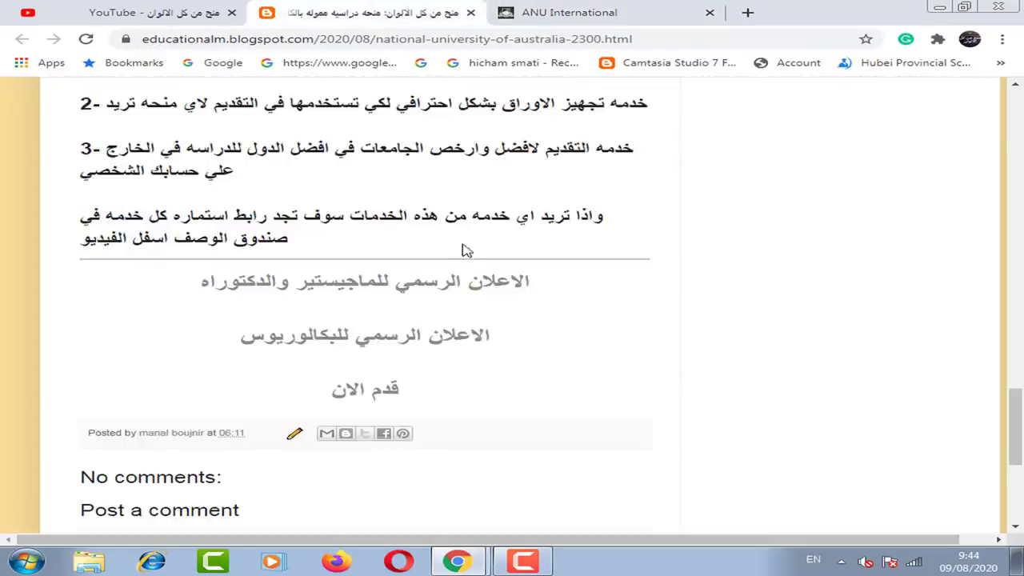
pyautogui.scroll(8, 472, 251)
pyautogui.scroll(10, 486, 253)
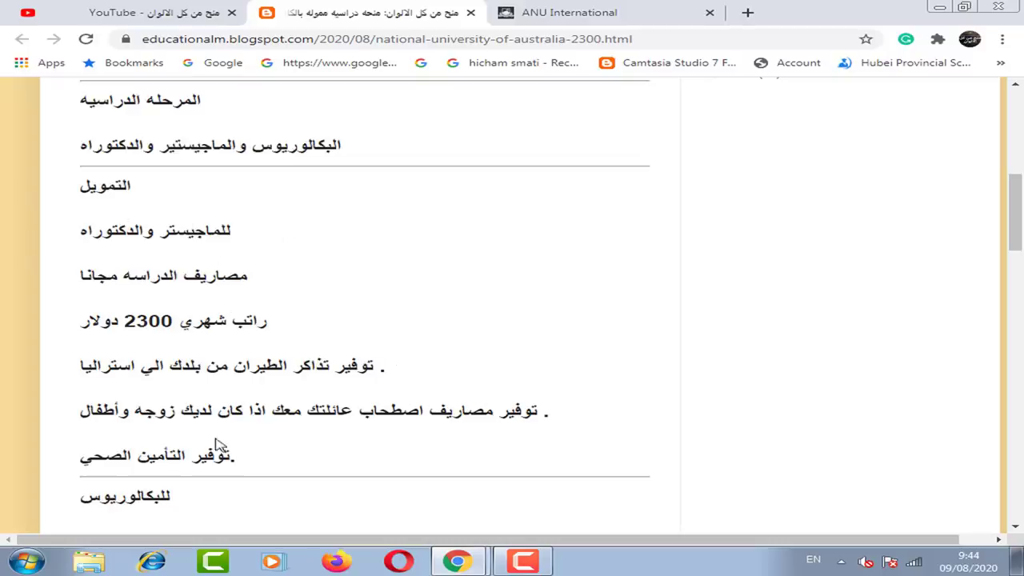
pyautogui.scroll(-4, 448, 336)
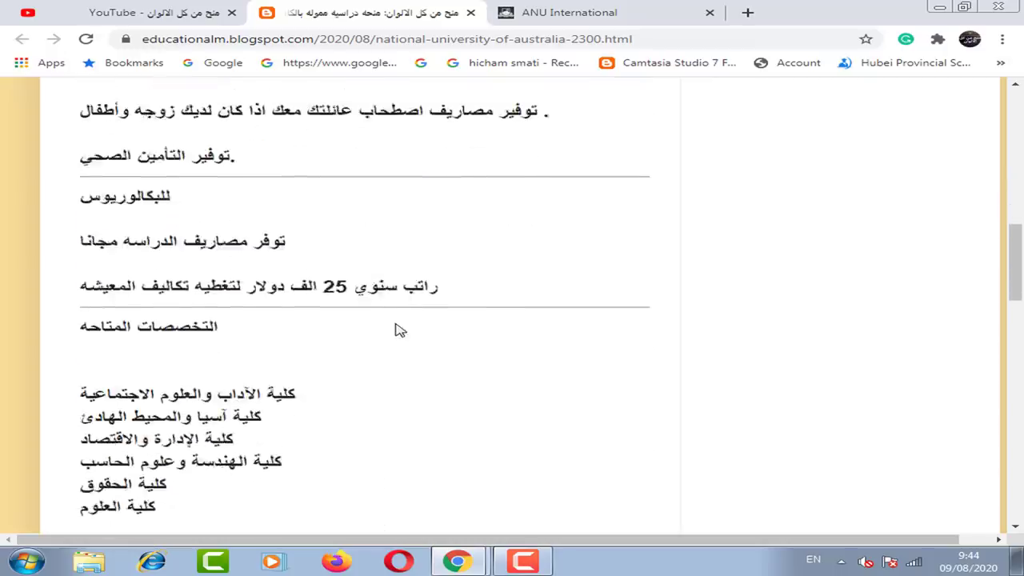
pyautogui.scroll(-2, 402, 324)
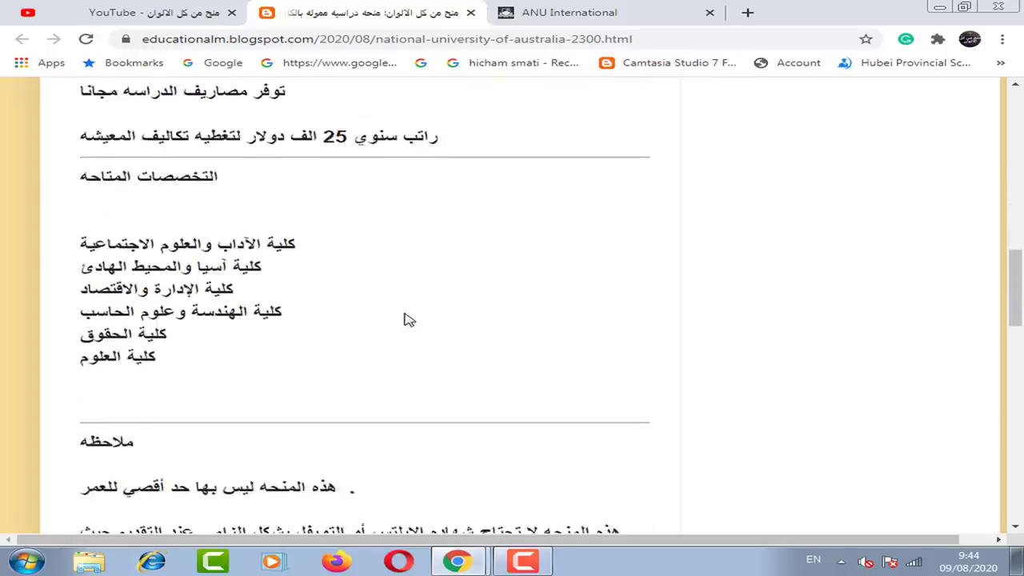